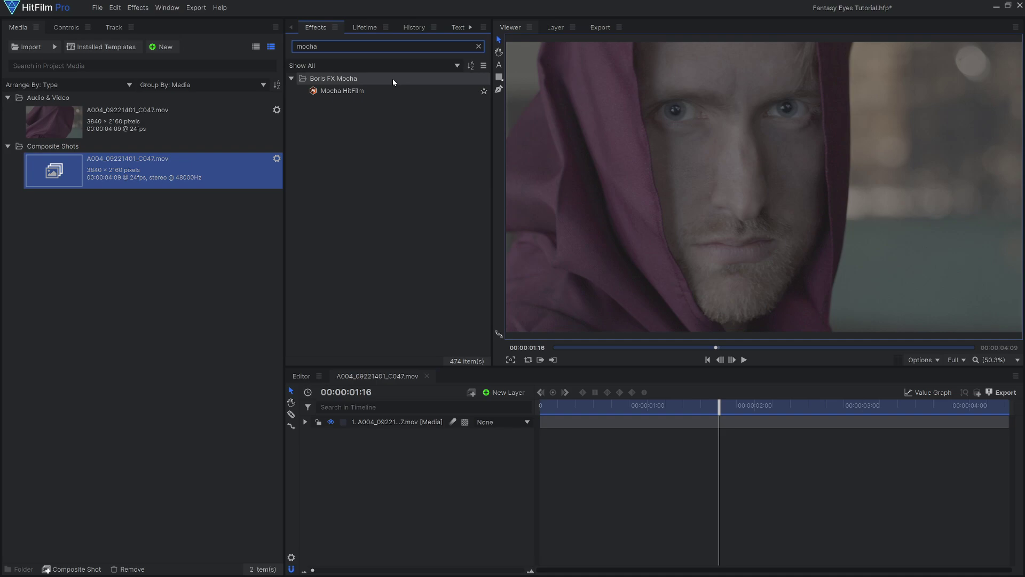
# Step: Drag the Mocha HitFilm effect from the Effects panel onto the footage layer
pyautogui.moveTo(393, 91); pyautogui.dragTo(391, 110)
pyautogui.moveTo(433, 419); pyautogui.dragTo(434, 422)
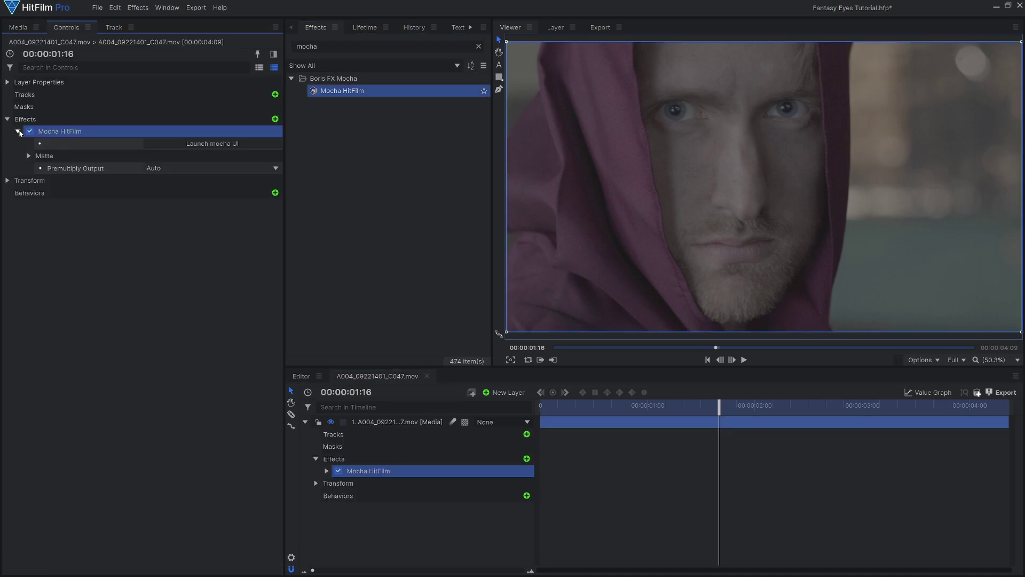
# Step: In the Mocha workspace, draw a closed spline shape outlining the eye
pyautogui.click(242, 143)
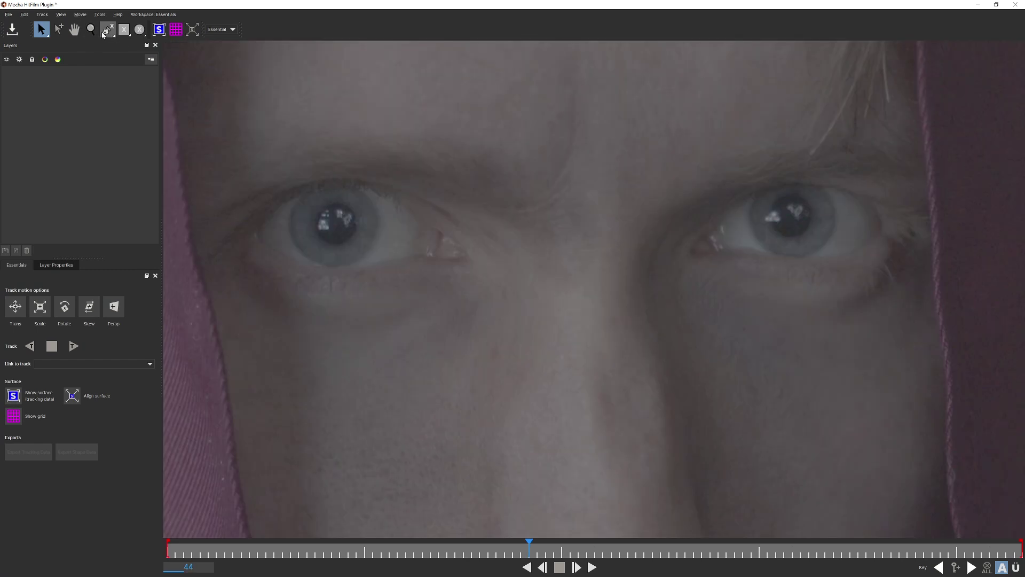
pyautogui.click(258, 235)
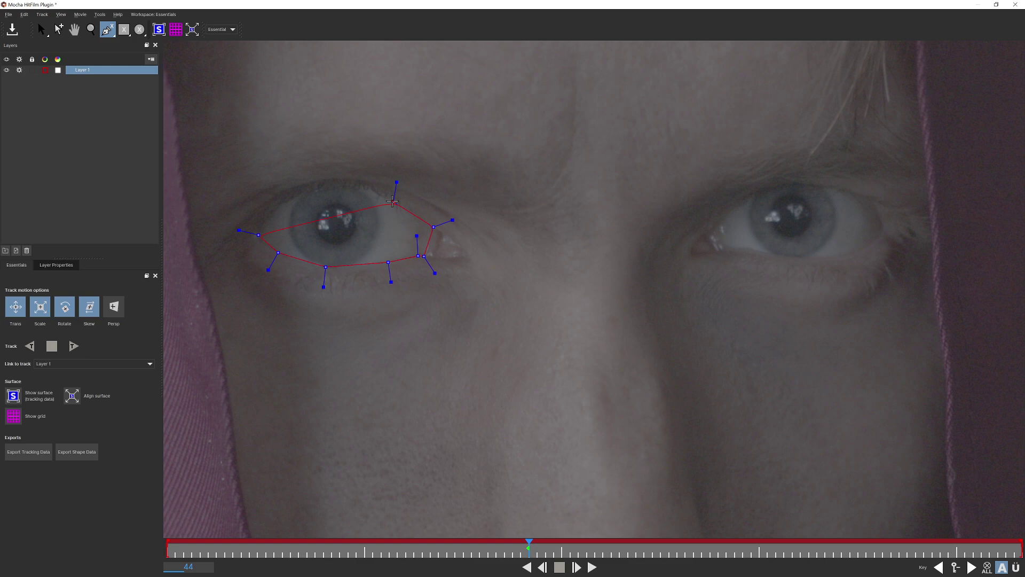
pyautogui.click(261, 218)
pyautogui.click(258, 235)
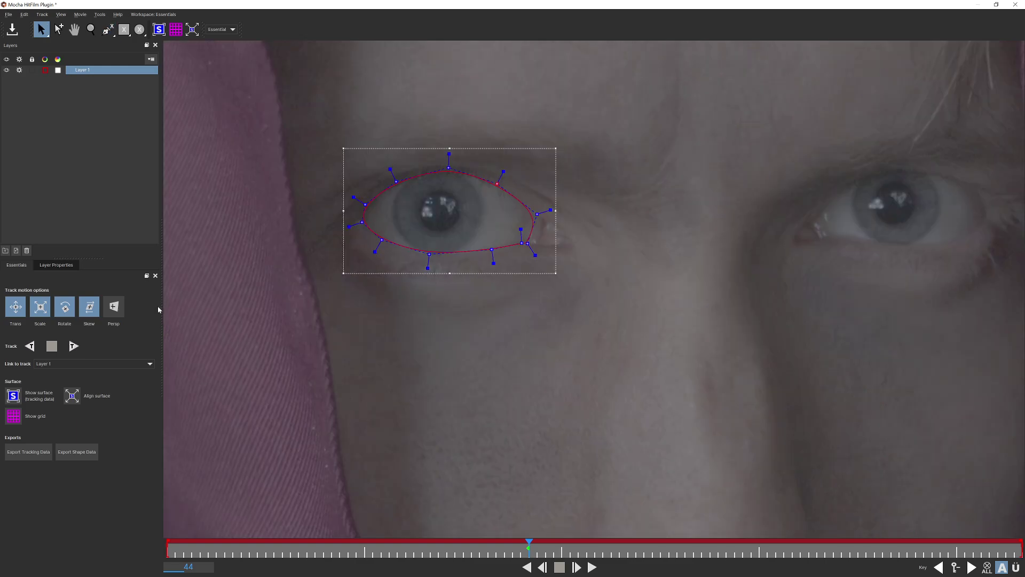
# Step: Track the eye shape forward through the clip and export the tracking data
pyautogui.click(74, 346)
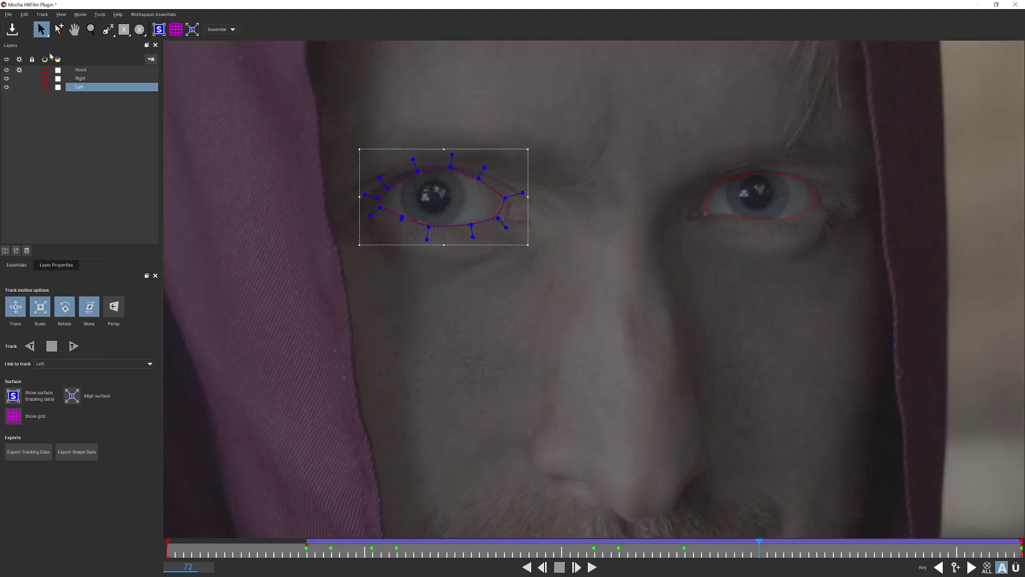
pyautogui.click(9, 15)
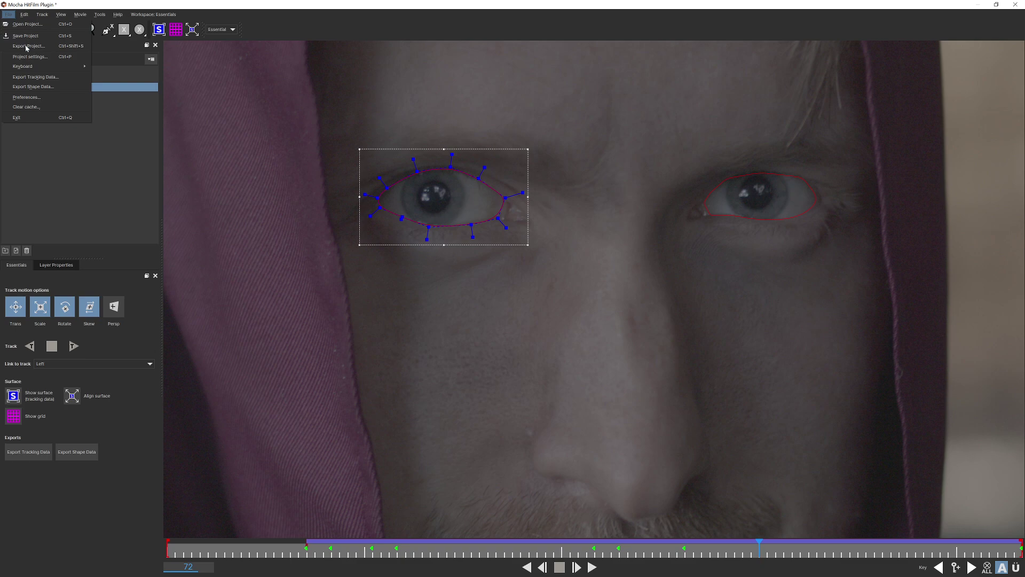
pyautogui.click(64, 79)
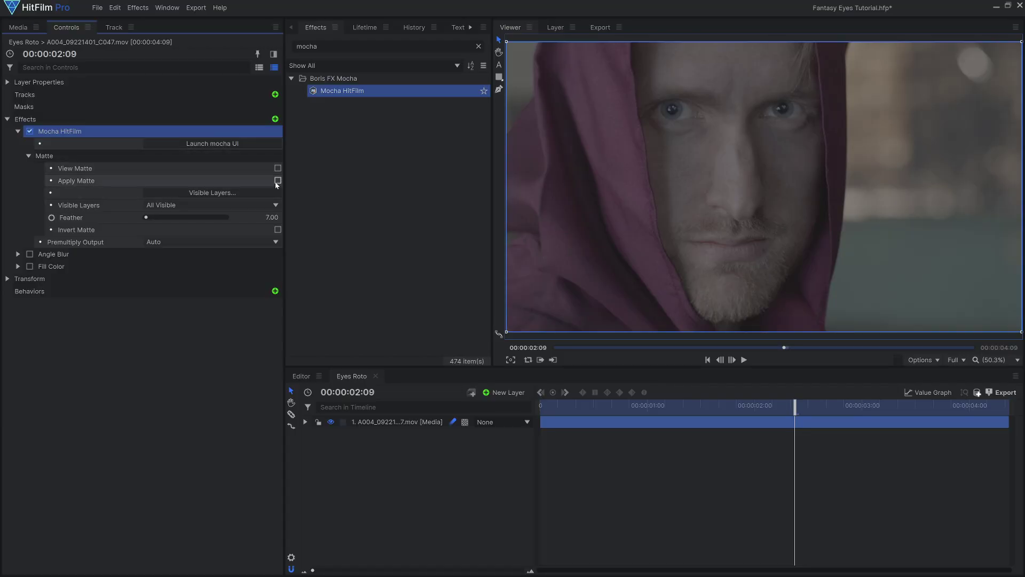
# Step: Tick Apply Matte and raise the Mocha matte Feather to 11
pyautogui.click(277, 181)
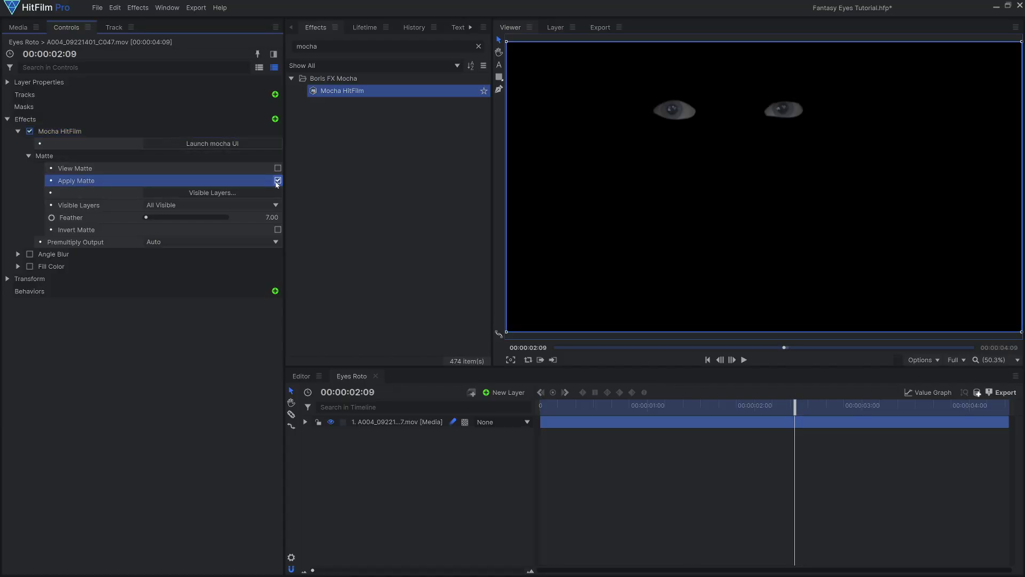
pyautogui.moveTo(272, 218); pyautogui.dragTo(277, 218)
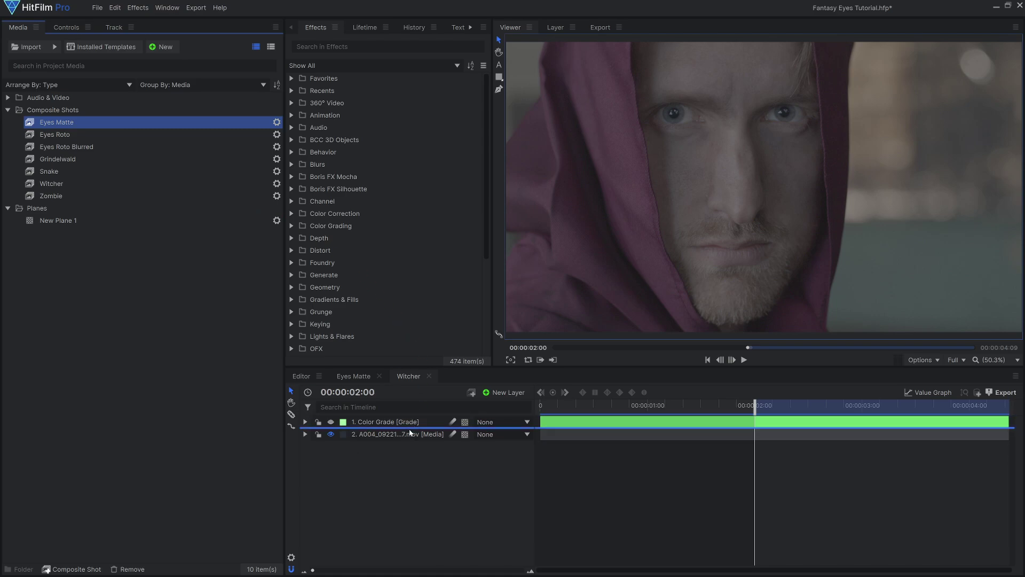
# Step: Add Eyes Matte to Witcher, eyedrop a near-black fill colour, and re-enable Color Grade
pyautogui.moveTo(410, 432); pyautogui.dragTo(407, 430)
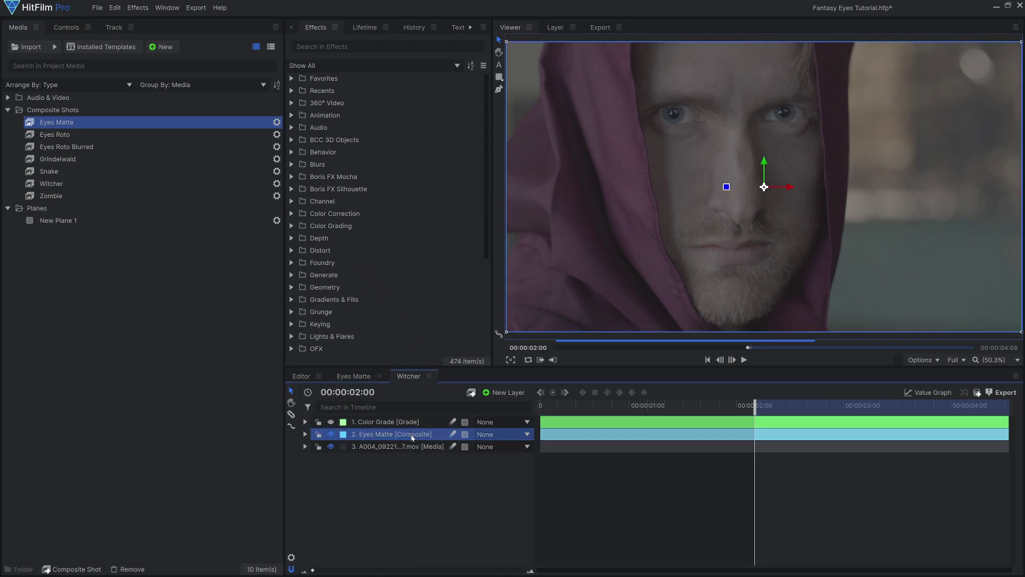
pyautogui.click(331, 447)
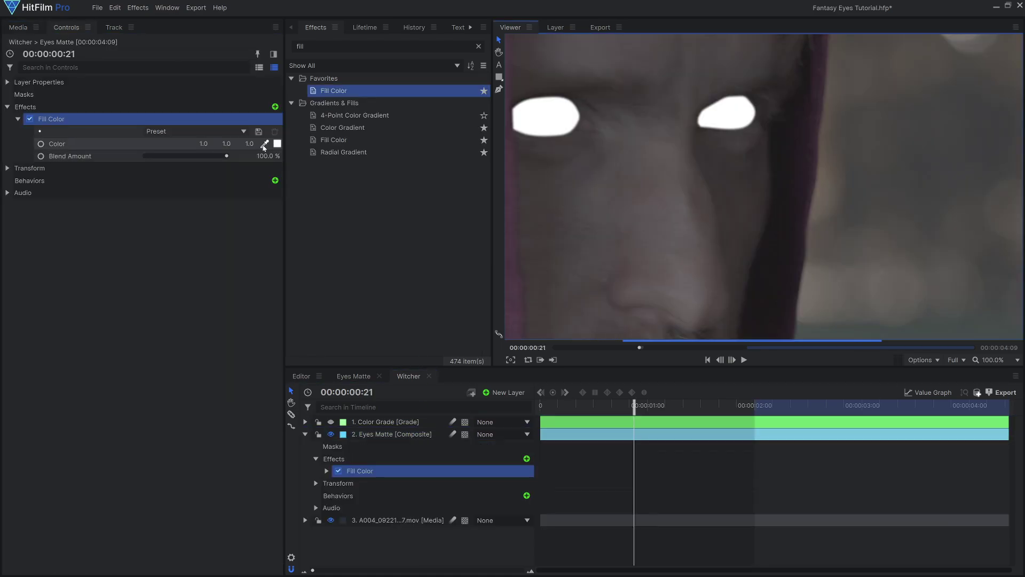
pyautogui.click(265, 144)
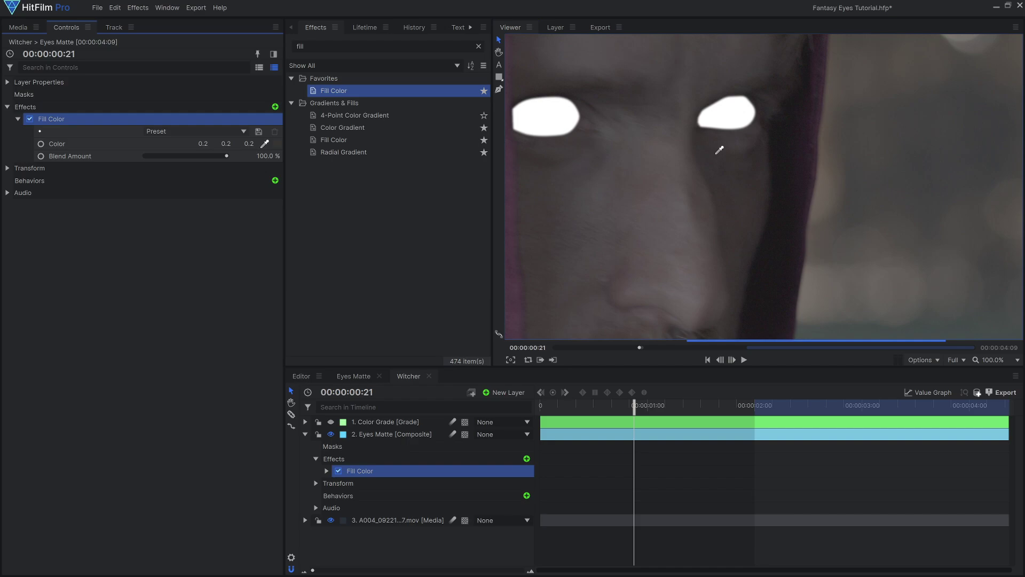
pyautogui.click(775, 144)
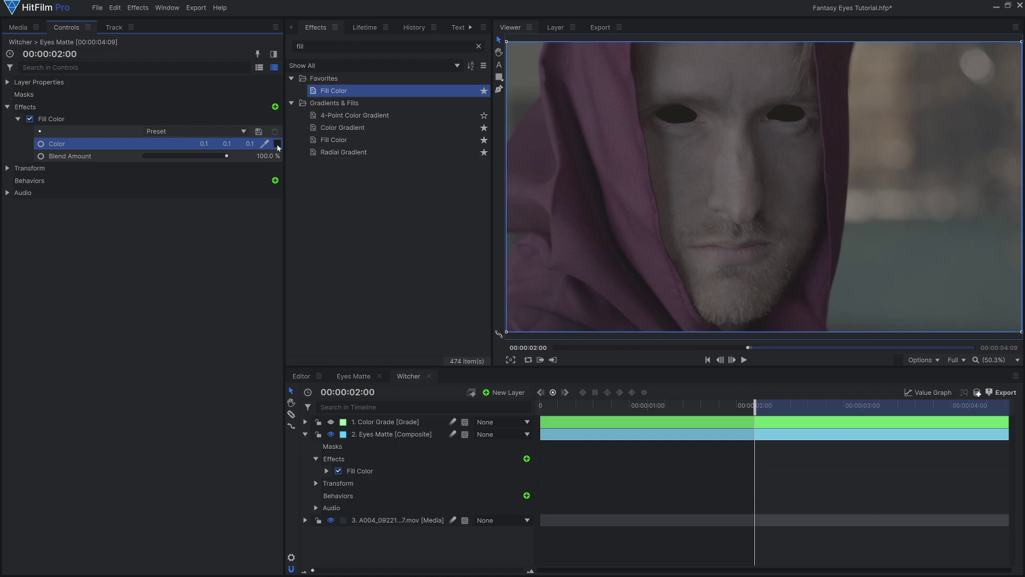
pyautogui.click(277, 144)
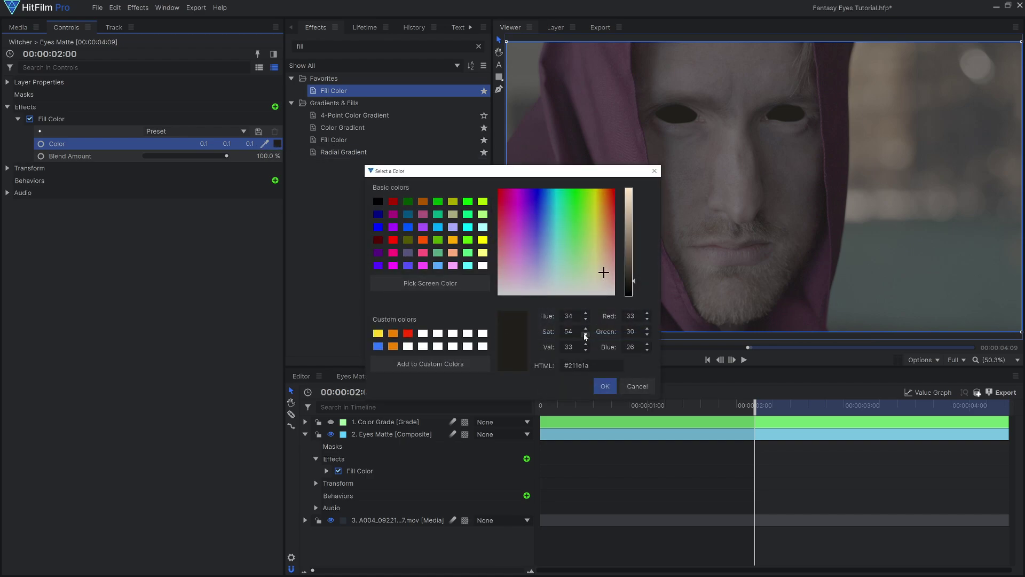
pyautogui.press('Return')
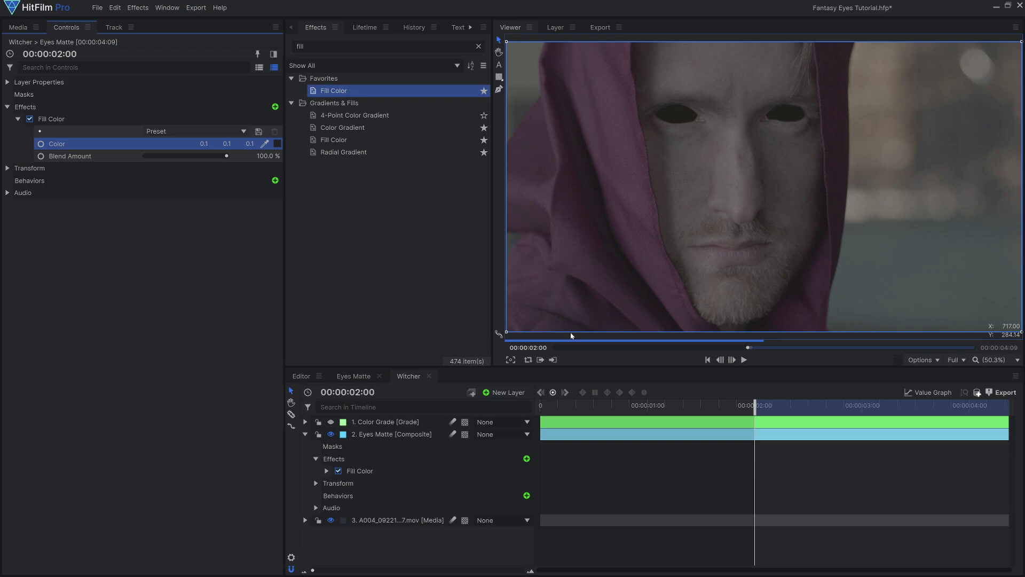
pyautogui.click(305, 434)
pyautogui.click(331, 423)
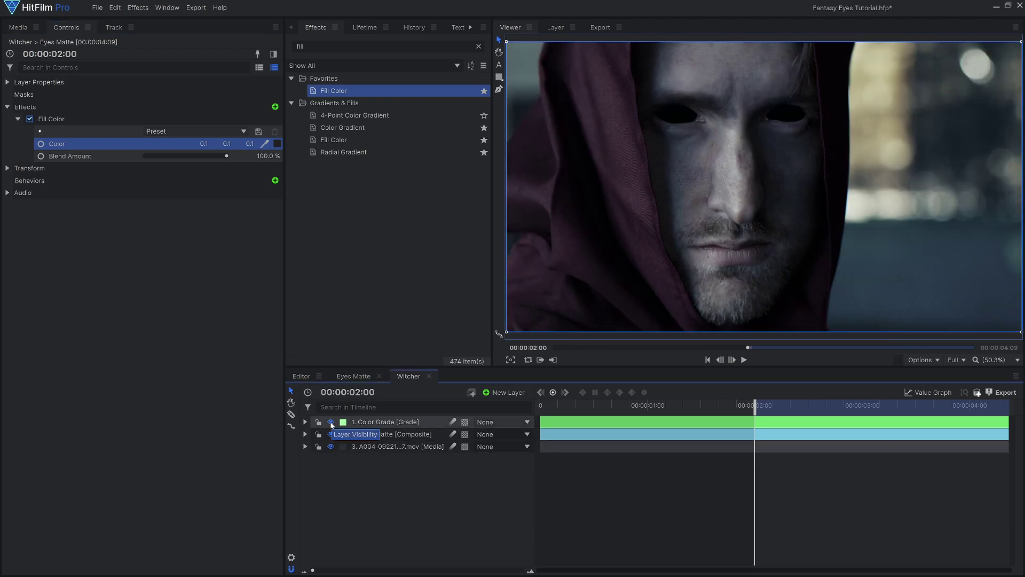
# Step: Duplicate the face footage layer and move the copy above Eyes Matte
pyautogui.click(331, 422)
pyautogui.rightClick(407, 446)
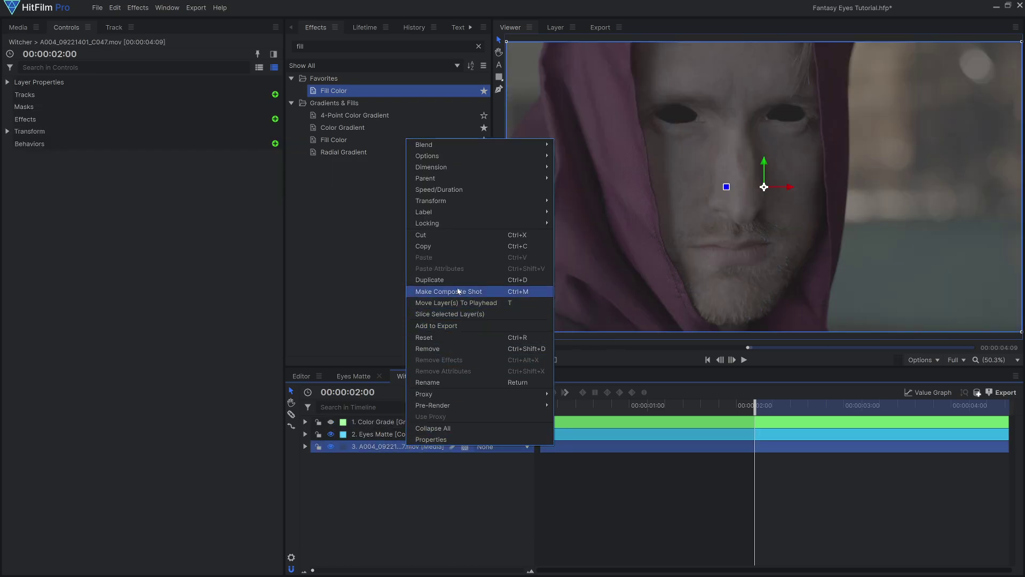
pyautogui.click(427, 292)
pyautogui.moveTo(423, 450); pyautogui.dragTo(424, 431)
# Step: Add Set Matte to the duplicate with source Eyes Matte, blend Subtract, inverted
pyautogui.moveTo(423, 430); pyautogui.dragTo(423, 431)
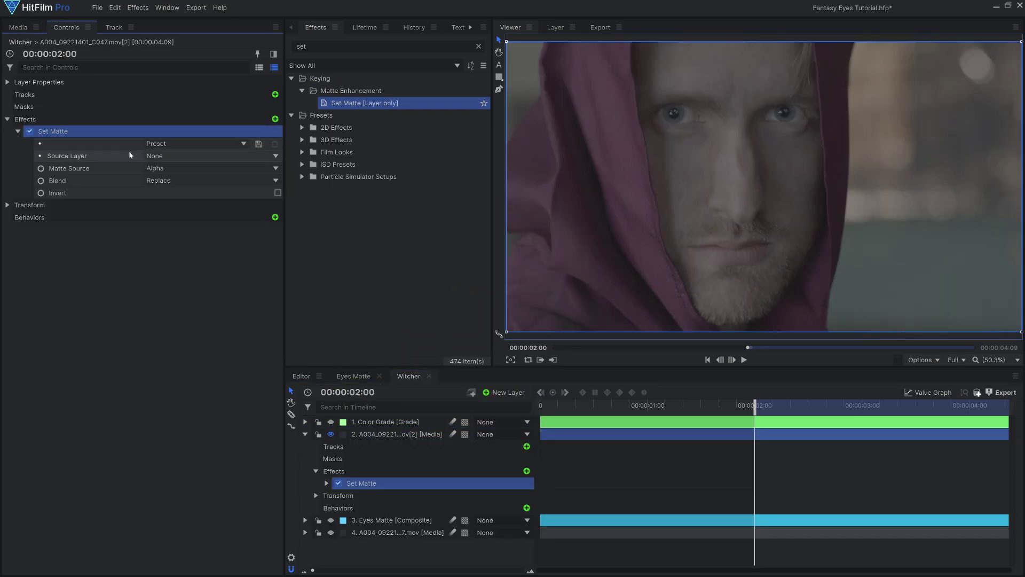
pyautogui.click(208, 155)
pyautogui.click(204, 188)
pyautogui.click(203, 182)
pyautogui.click(161, 195)
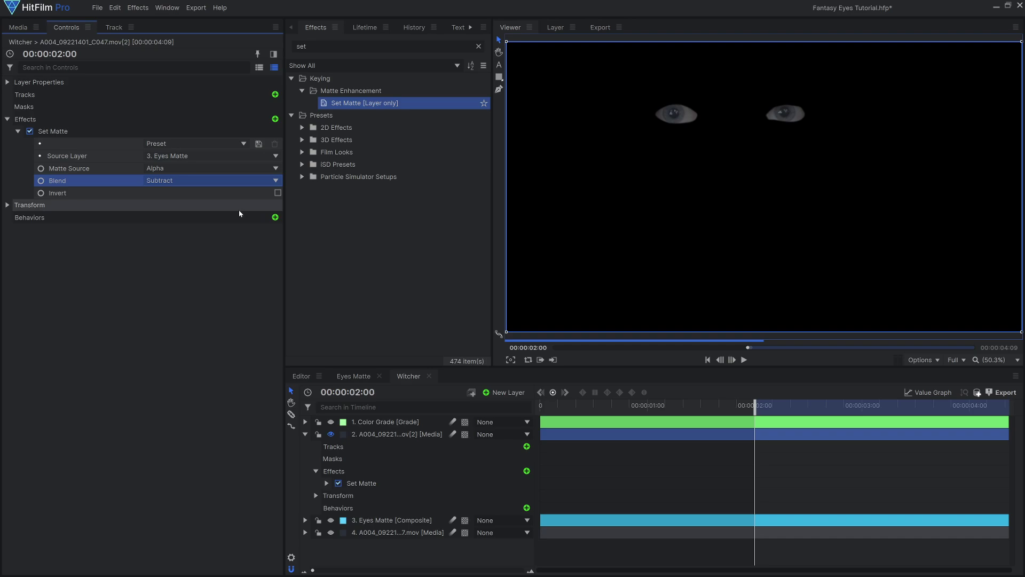
pyautogui.click(278, 193)
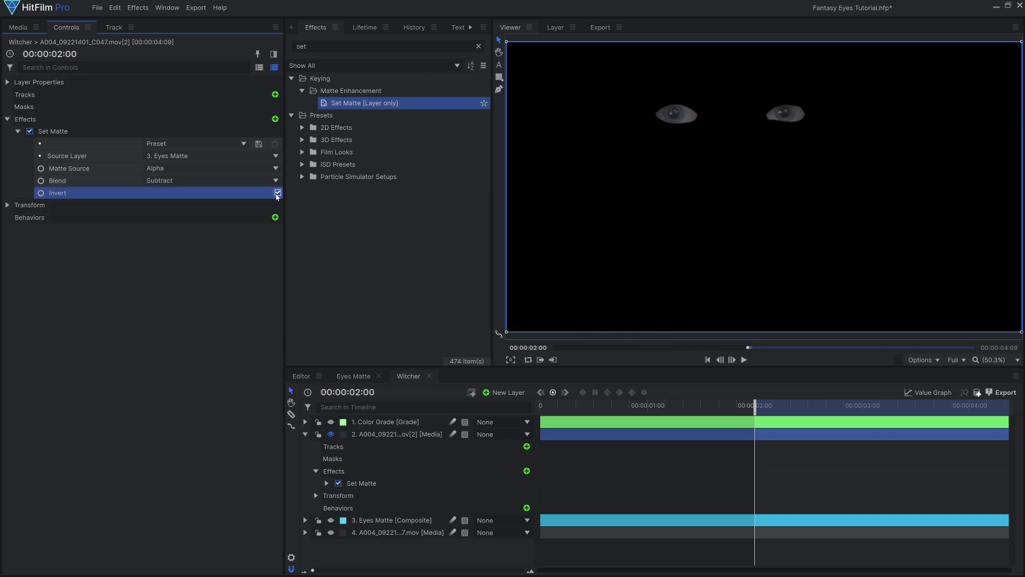
pyautogui.click(305, 435)
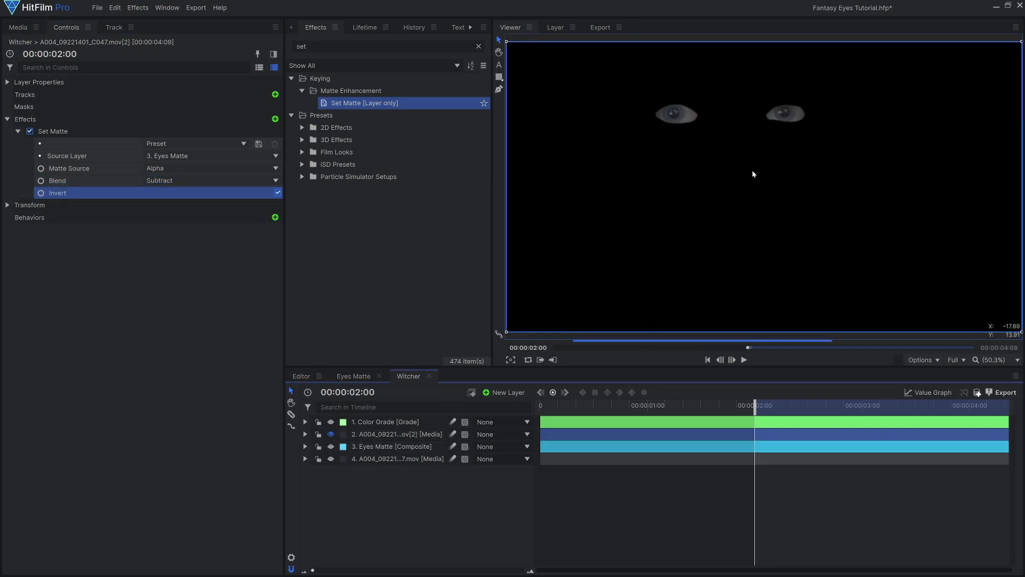
# Step: Apply Luminance Key to the duplicate and lower its threshold to 0.24
pyautogui.scroll(3, 753, 174)
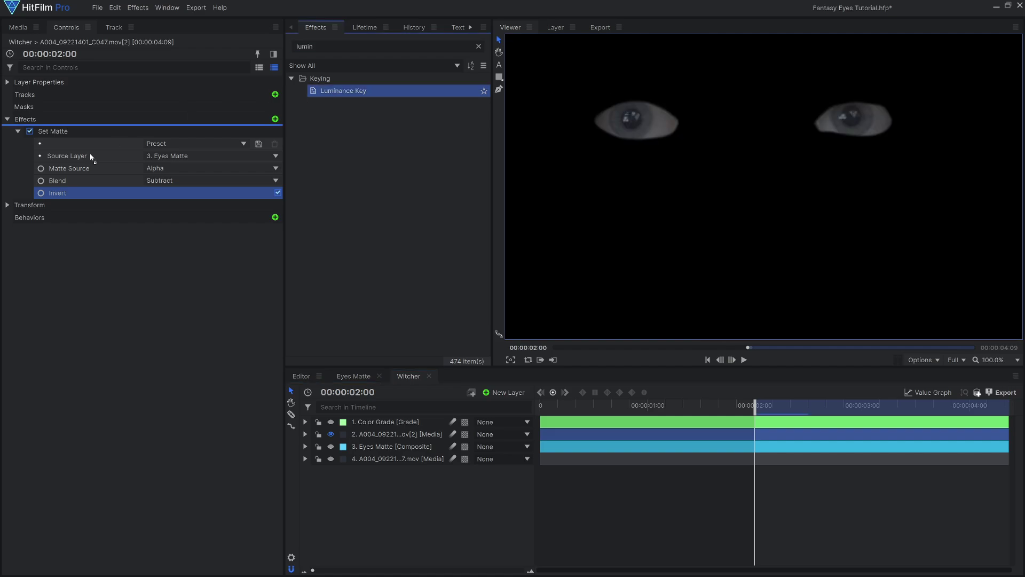
pyautogui.moveTo(92, 153); pyautogui.dragTo(24, 133)
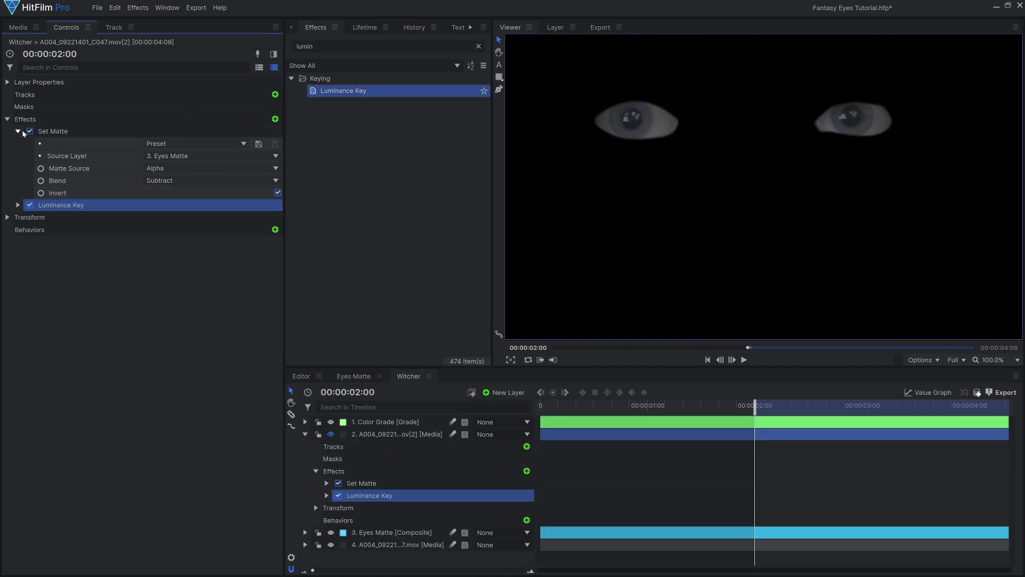
pyautogui.click(17, 131)
pyautogui.click(17, 143)
pyautogui.moveTo(190, 181); pyautogui.dragTo(153, 193)
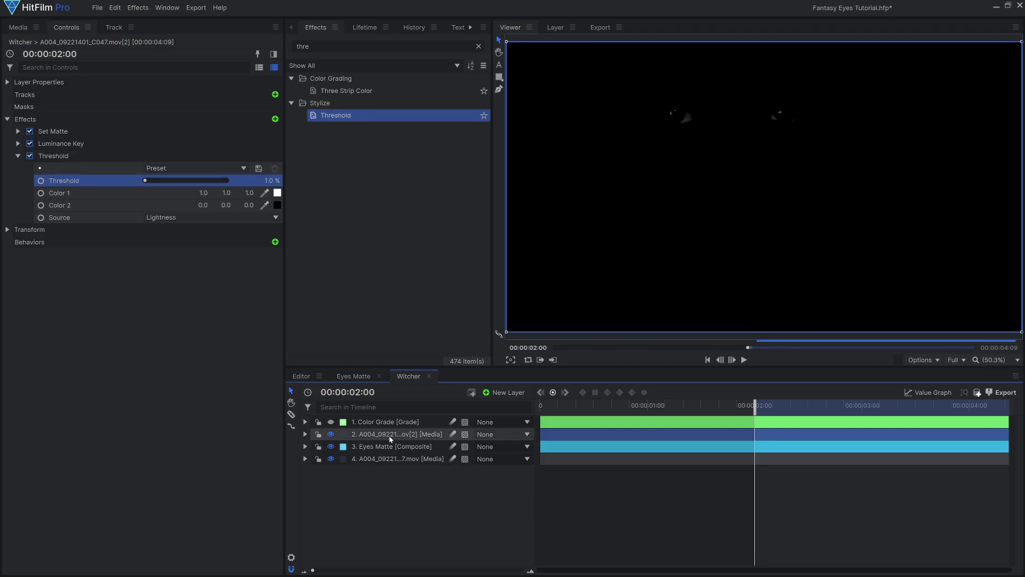
# Step: Change the eye highlights layer's blend mode, then re-enable Color Grade and the highlights
pyautogui.rightClick(389, 439)
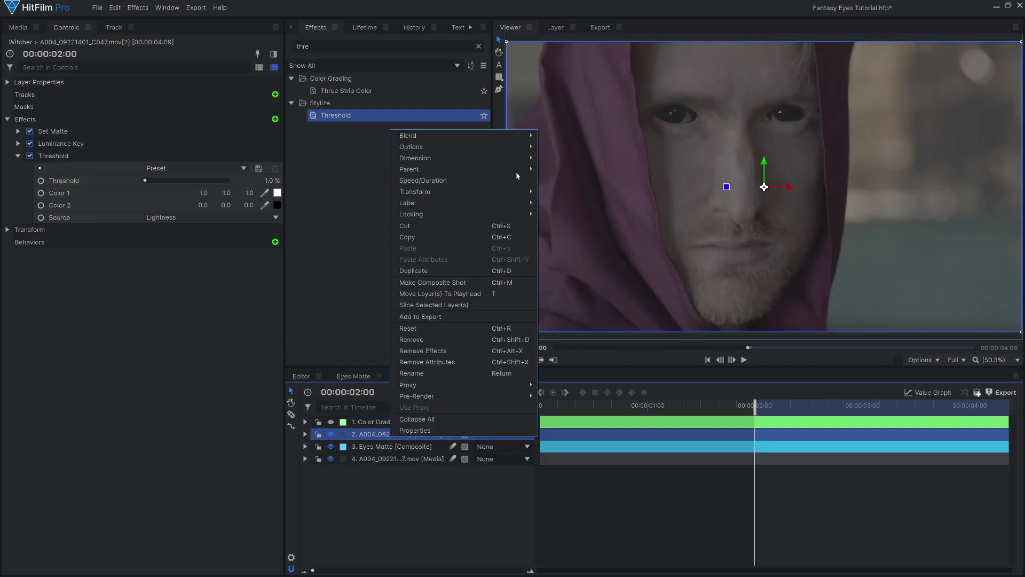
pyautogui.moveTo(508, 137)
pyautogui.click(554, 152)
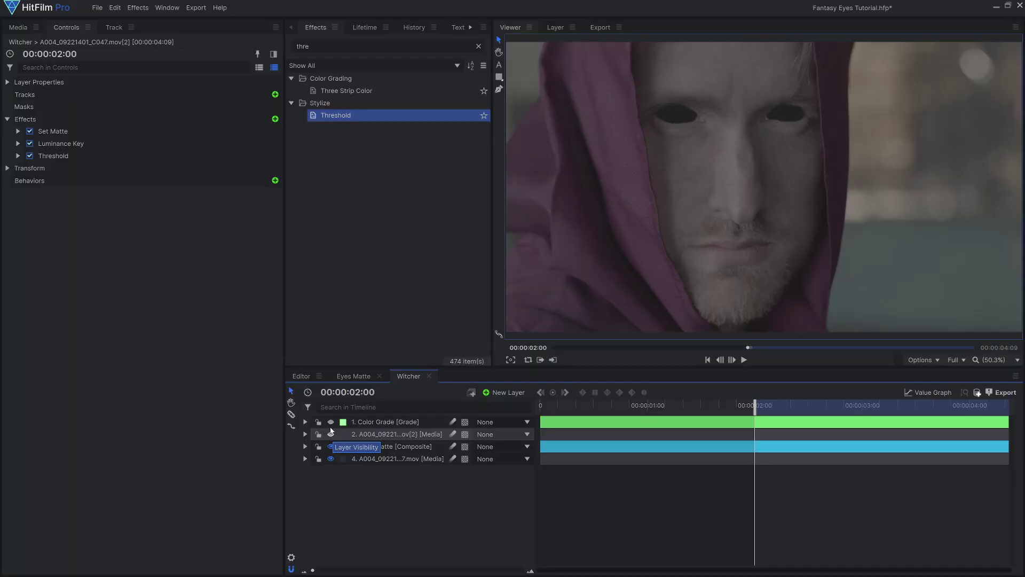
pyautogui.click(330, 422)
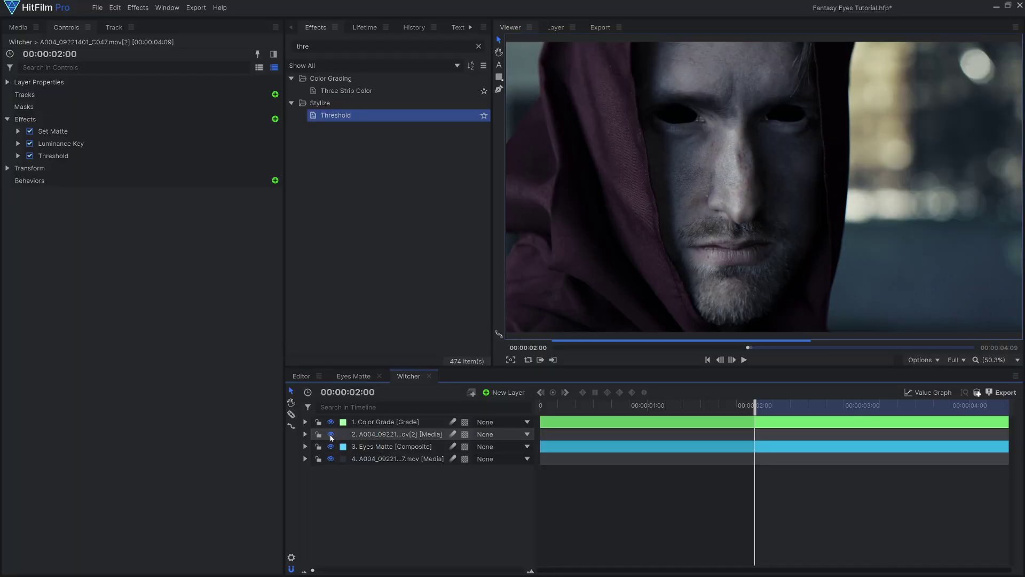
pyautogui.click(331, 434)
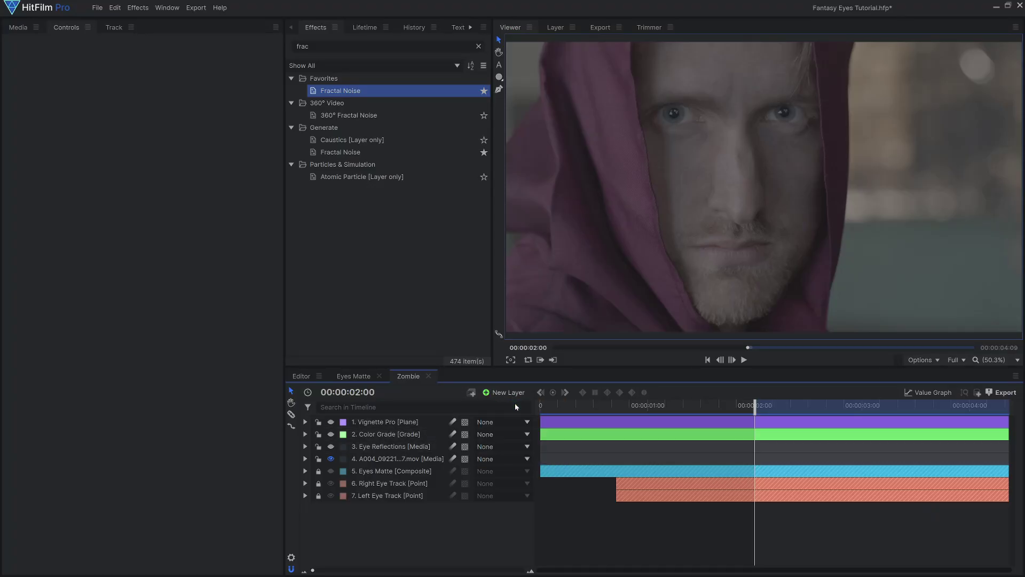
# Step: Add a new plane to Zombie in fourth position and apply Fractal Noise
pyautogui.click(588, 355)
pyautogui.moveTo(407, 429); pyautogui.dragTo(407, 464)
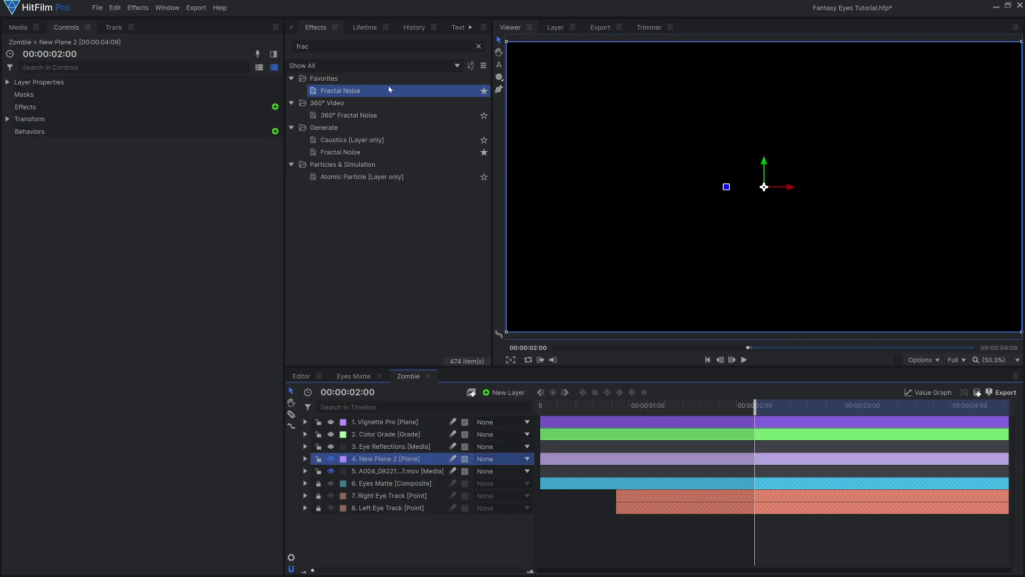
pyautogui.doubleClick(389, 91)
# Step: Mask the noise plane with an ellipse over the iris, with opacity back at 100%
pyautogui.click(499, 77)
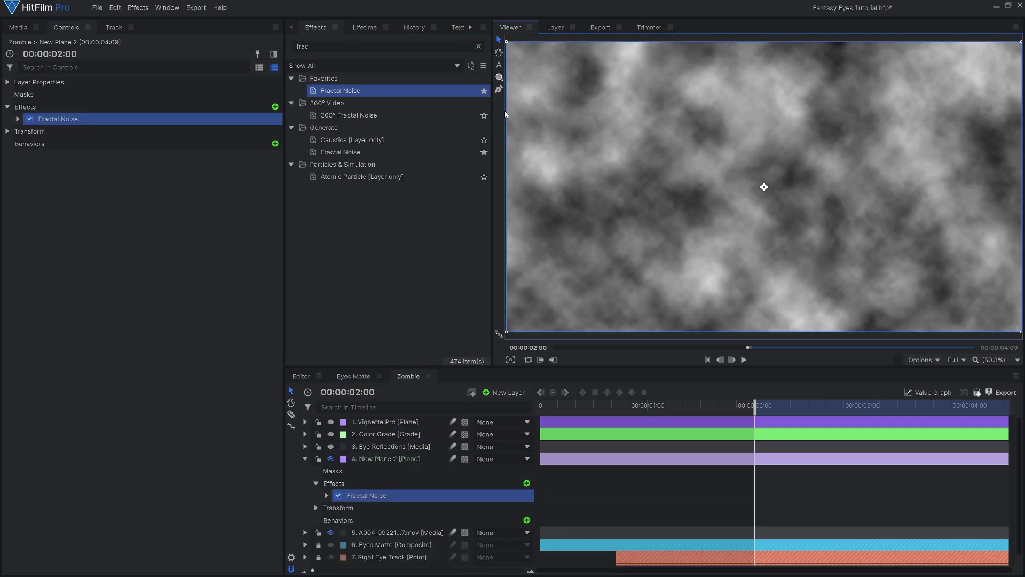
pyautogui.click(7, 131)
pyautogui.click(188, 145)
pyautogui.moveTo(187, 144); pyautogui.dragTo(186, 144)
pyautogui.scroll(6, 662, 103)
pyautogui.moveTo(688, 179)
pyautogui.mouseDown()
pyautogui.moveTo(778, 41)
pyautogui.moveTo(789, 117)
pyautogui.mouseUp()
pyautogui.moveTo(677, 173); pyautogui.dragTo(678, 174)
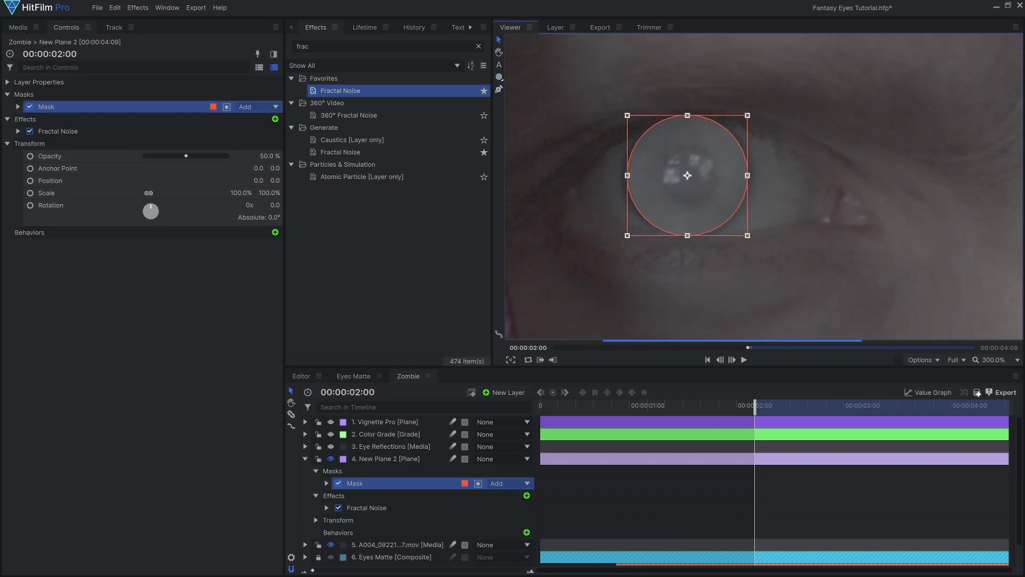
pyautogui.moveTo(196, 159); pyautogui.dragTo(231, 160)
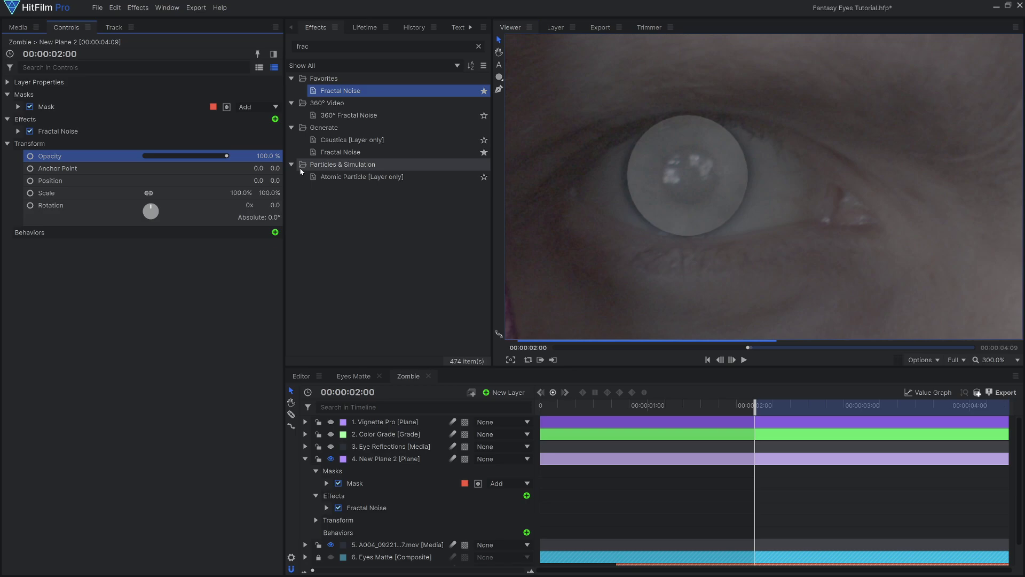
# Step: Parent the noise plane to Left Eye Track and scale the fractal noise to 60.9 px
pyautogui.click(502, 459)
pyautogui.click(518, 445)
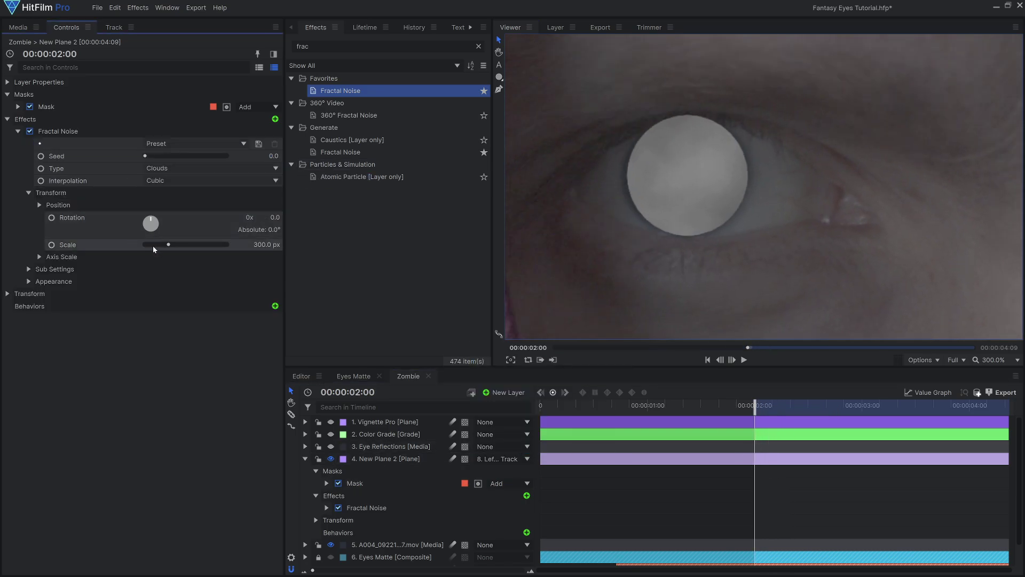
pyautogui.moveTo(154, 247); pyautogui.dragTo(150, 248)
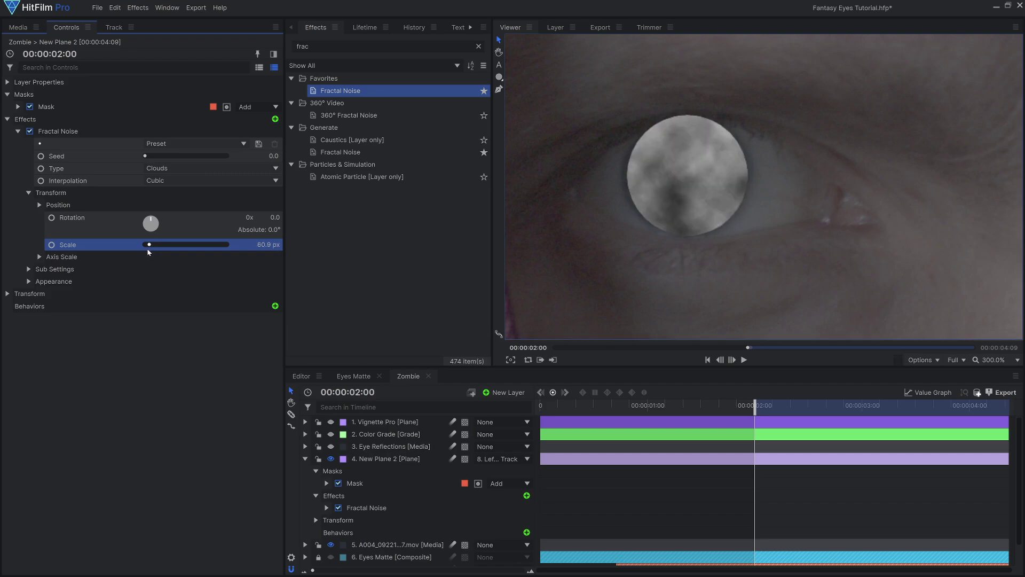
# Step: Set the eye mask's feather strength to 19 px
pyautogui.click(21, 106)
pyautogui.click(17, 107)
pyautogui.click(28, 119)
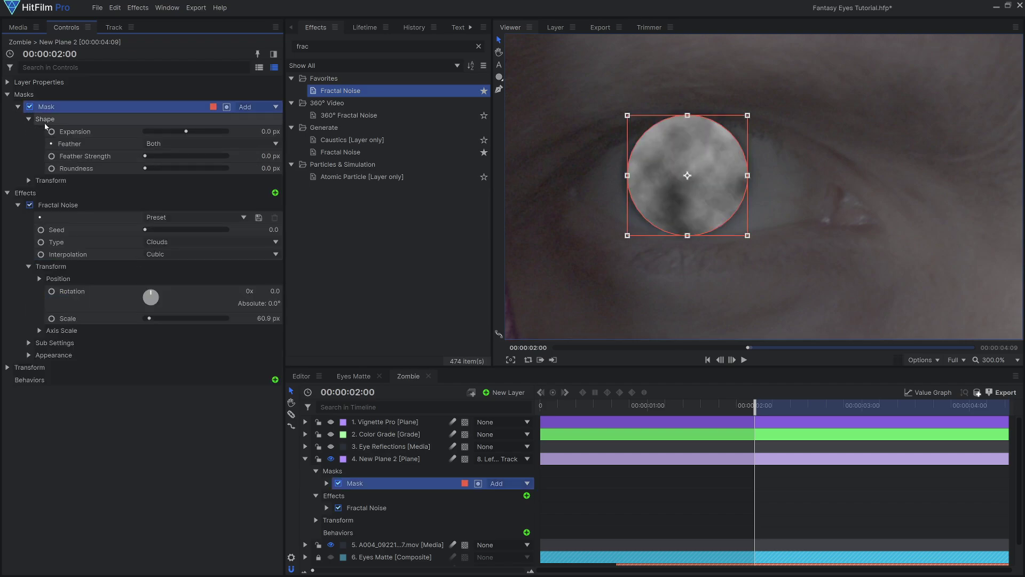
pyautogui.moveTo(267, 156)
pyautogui.mouseDown()
pyautogui.moveTo(277, 156)
pyautogui.moveTo(269, 155)
pyautogui.mouseUp()
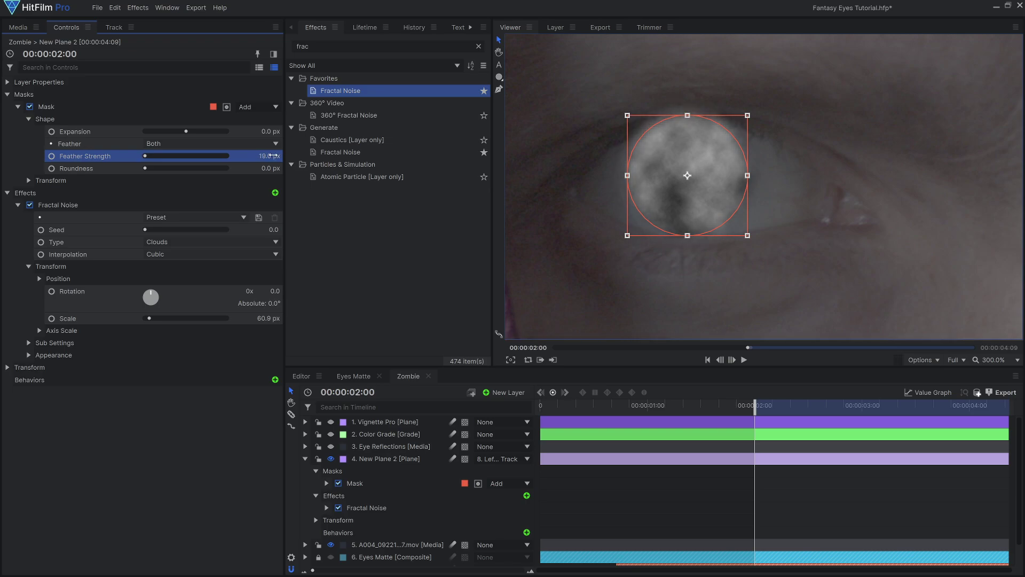
# Step: Darken the fractal noise Appearance exposure to -7.60
pyautogui.click(28, 266)
pyautogui.click(29, 291)
pyautogui.hotkey('ctrl', '0')
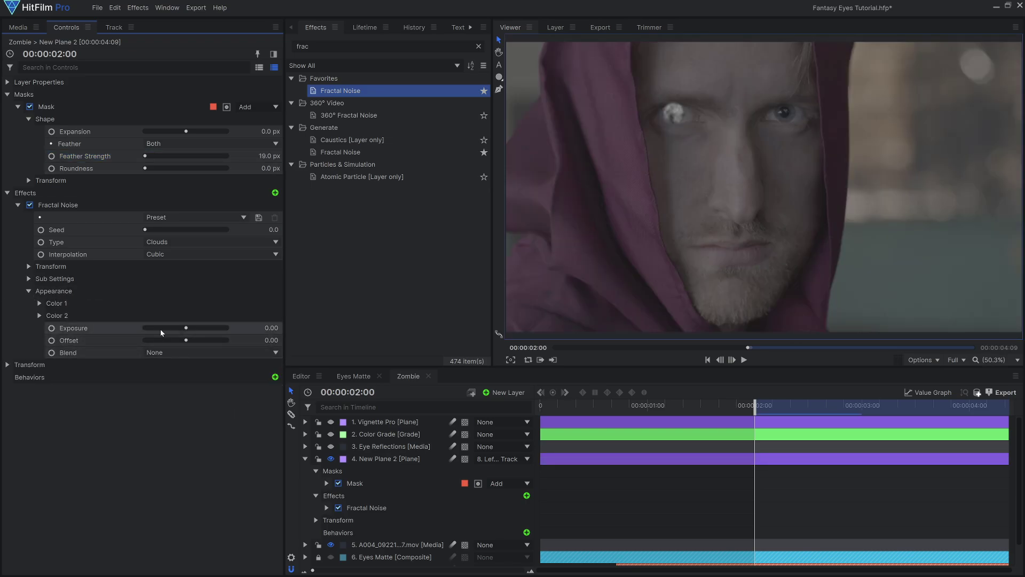
pyautogui.moveTo(161, 328)
pyautogui.mouseDown()
pyautogui.moveTo(165, 342)
pyautogui.moveTo(154, 328)
pyautogui.mouseUp()
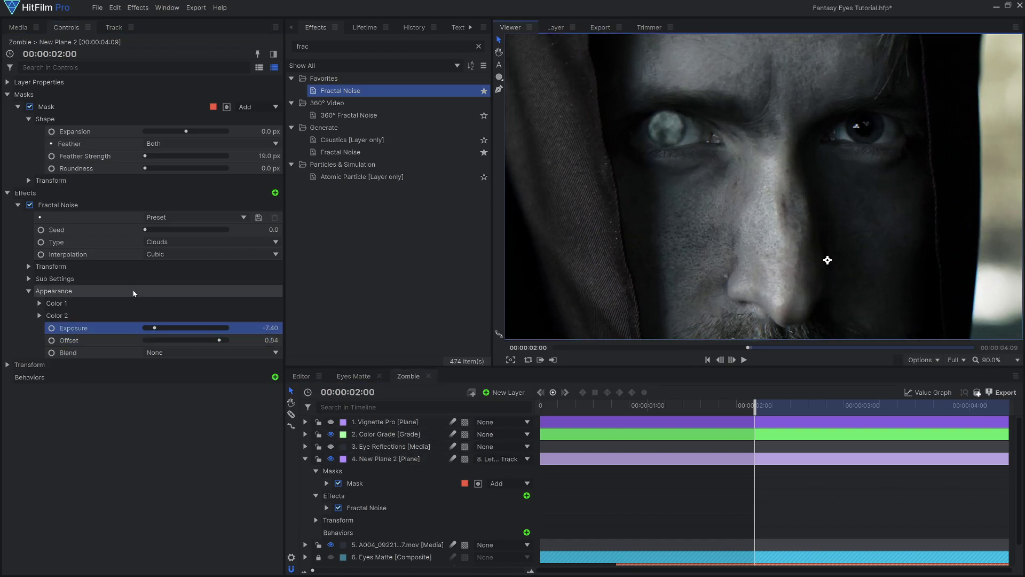
# Step: Lower the noise exposure further and add a Radial Gradient with white colours
pyautogui.moveTo(154, 328); pyautogui.dragTo(148, 333)
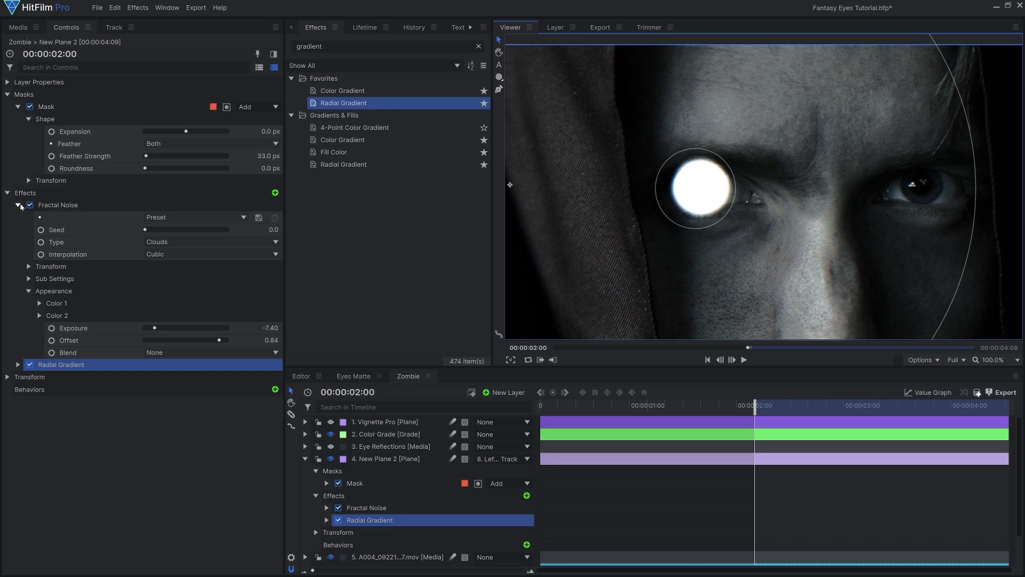
pyautogui.click(18, 107)
pyautogui.click(17, 131)
pyautogui.click(17, 143)
pyautogui.click(28, 193)
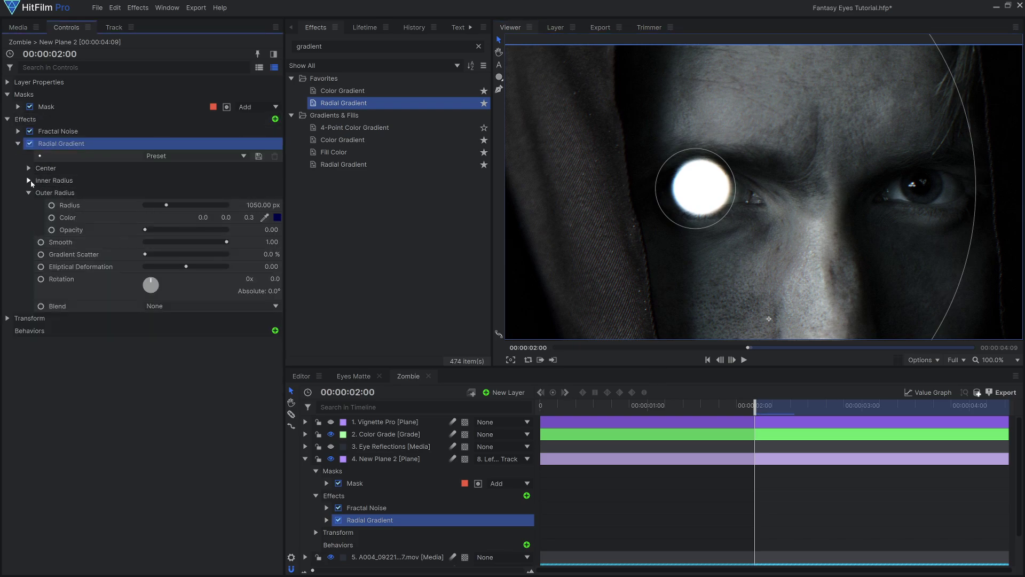
pyautogui.click(28, 180)
pyautogui.click(246, 253)
pyautogui.write('1')
# Step: Shrink the gradient's radii onto the eye, blend it Add, and use Eyes Matte as matte source
pyautogui.moveTo(696, 226); pyautogui.dragTo(695, 207)
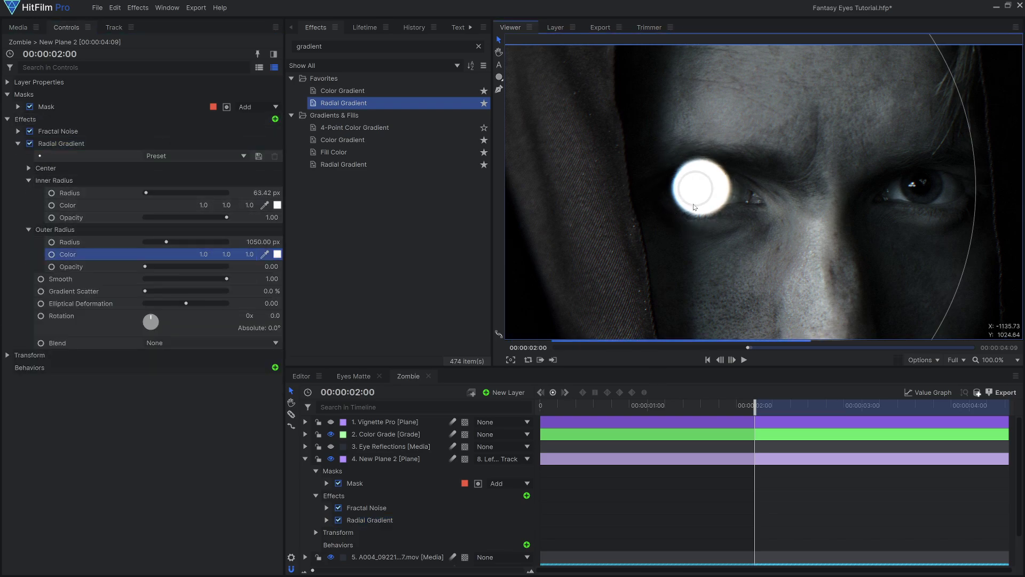
pyautogui.moveTo(950, 322); pyautogui.dragTo(730, 192)
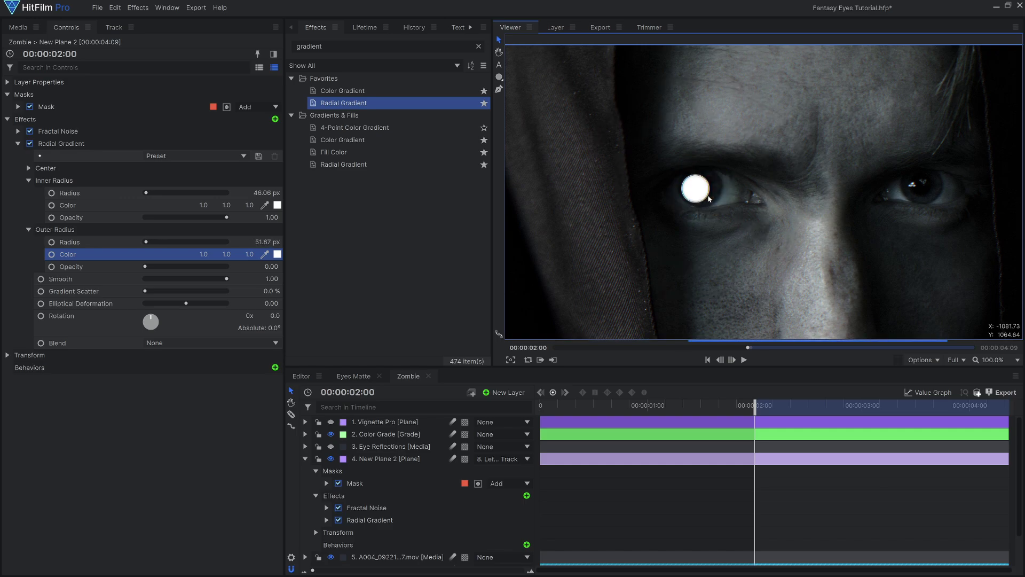
pyautogui.click(183, 345)
pyautogui.click(160, 367)
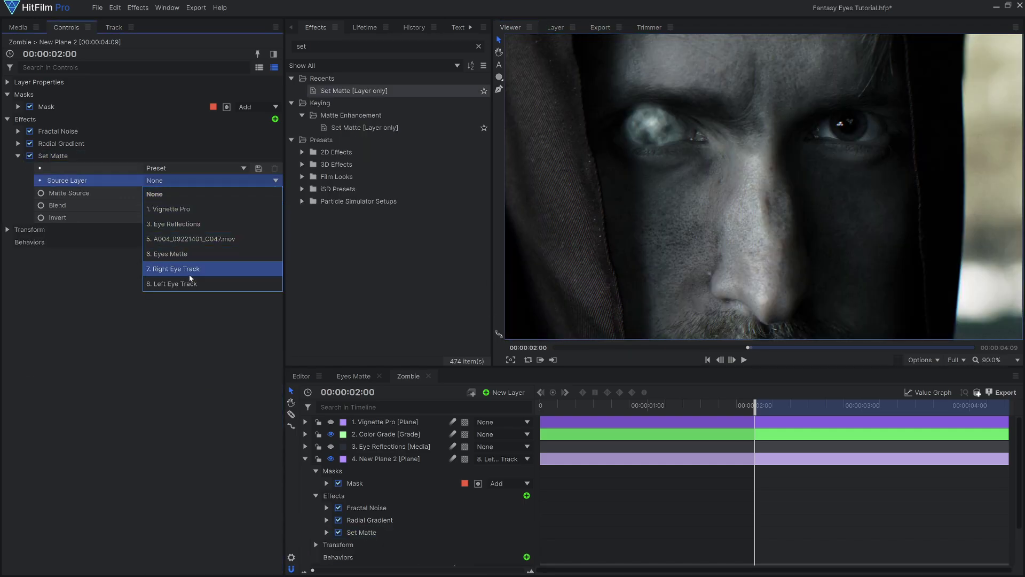
pyautogui.click(190, 254)
# Step: Set the Set Matte blend to Subtract and toggle Invert
pyautogui.click(215, 206)
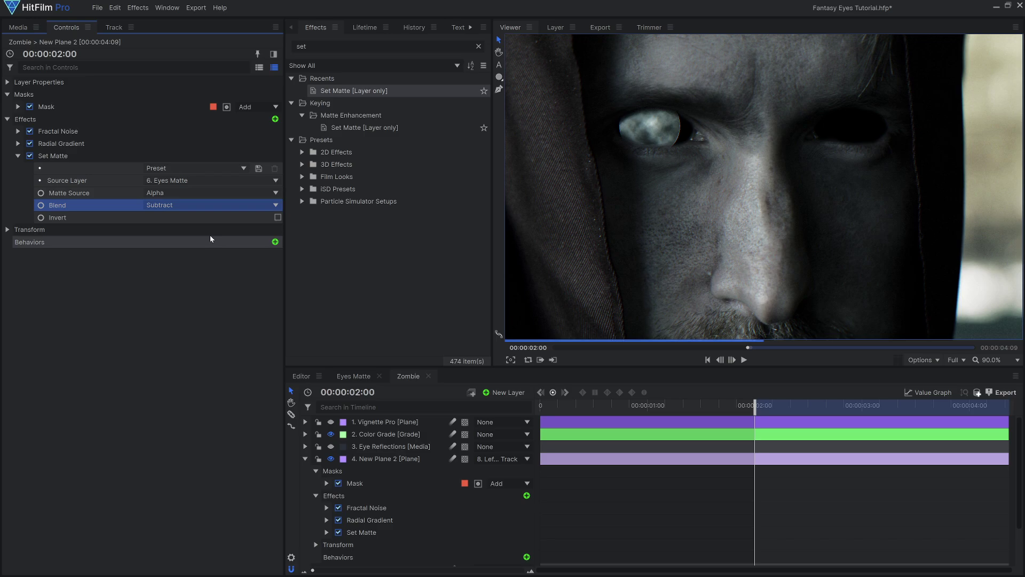
pyautogui.click(213, 235)
pyautogui.click(277, 217)
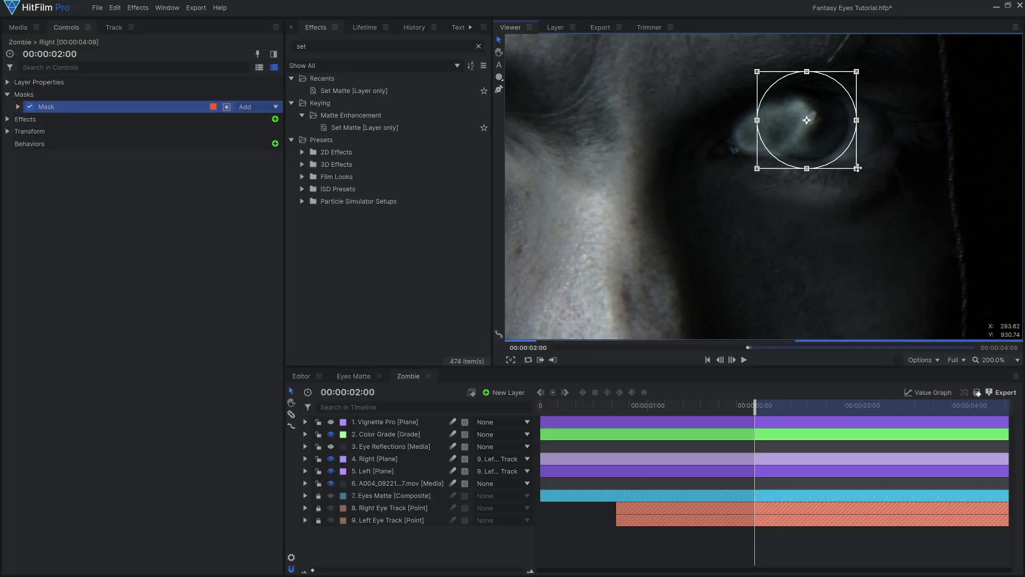
# Step: Check the Right plane's Radial Gradient on the actor's other eye
pyautogui.click(32, 119)
pyautogui.click(61, 144)
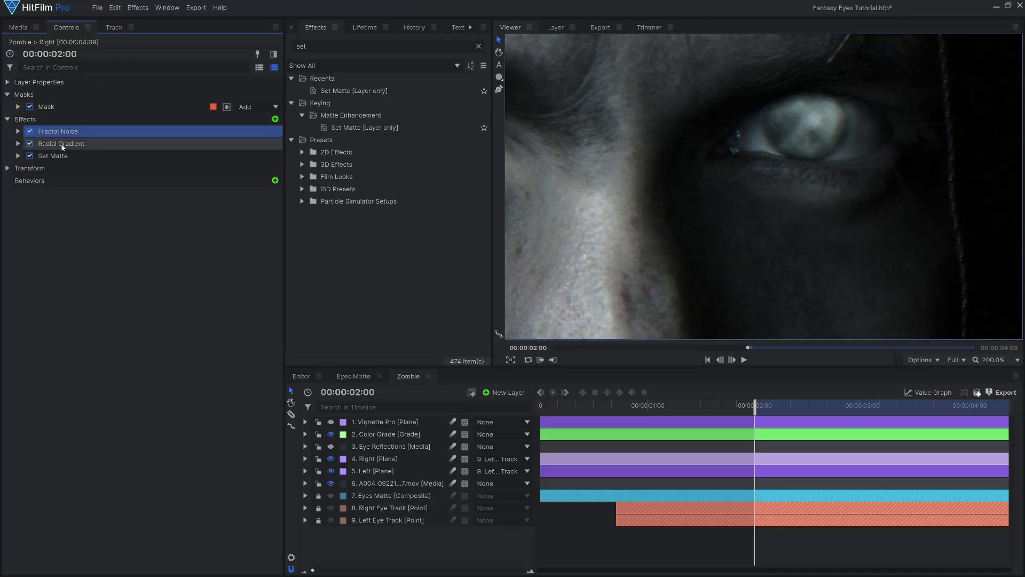
pyautogui.scroll(-5, 561, 162)
pyautogui.scroll(5, 715, 163)
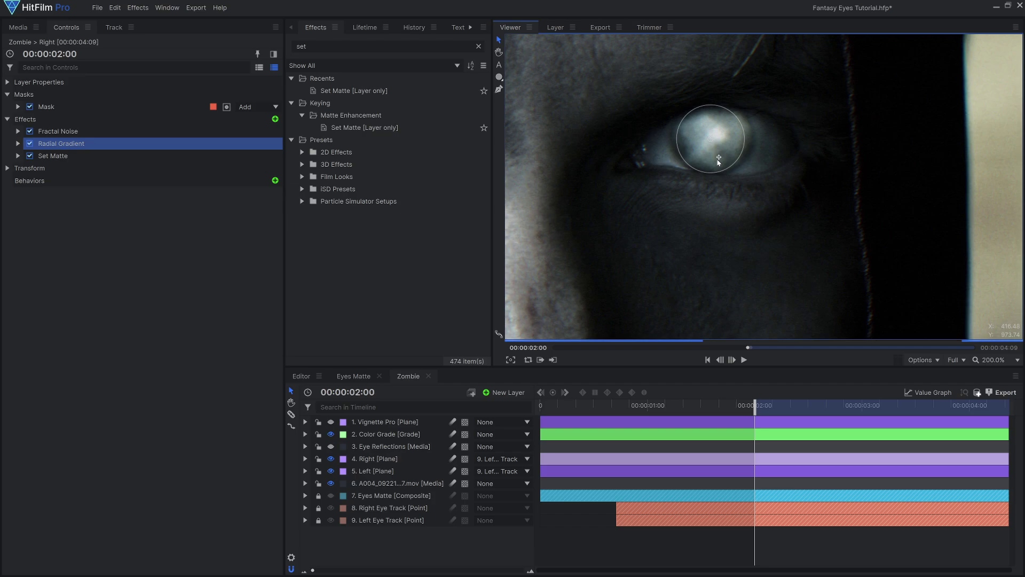
pyautogui.click(719, 161)
pyautogui.scroll(-5, 718, 162)
pyautogui.scroll(5, 718, 161)
# Step: Parent the Right plane to 8. Right Eye Track and show the Eye Reflections layer
pyautogui.click(513, 460)
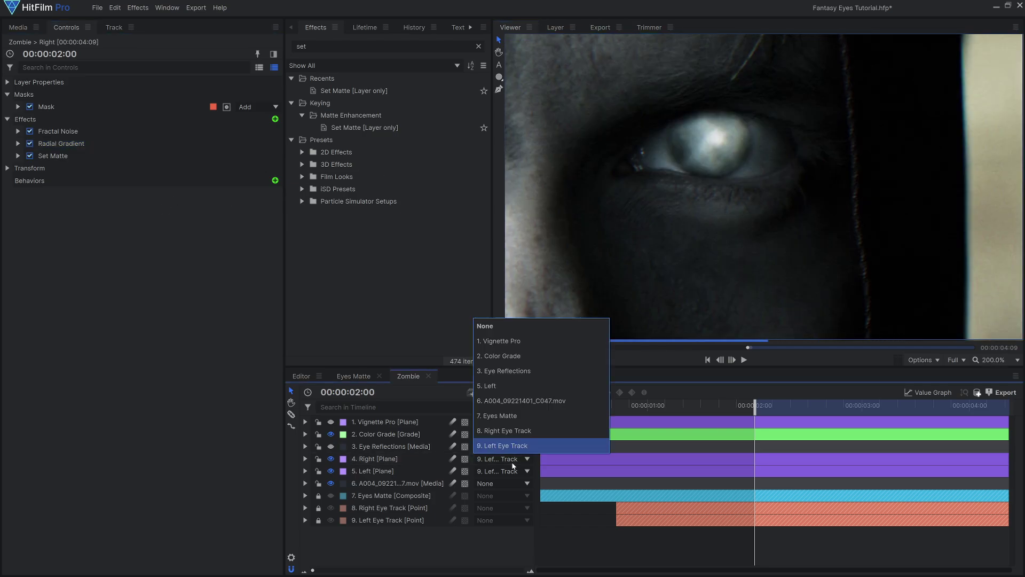
pyautogui.click(507, 431)
pyautogui.click(331, 447)
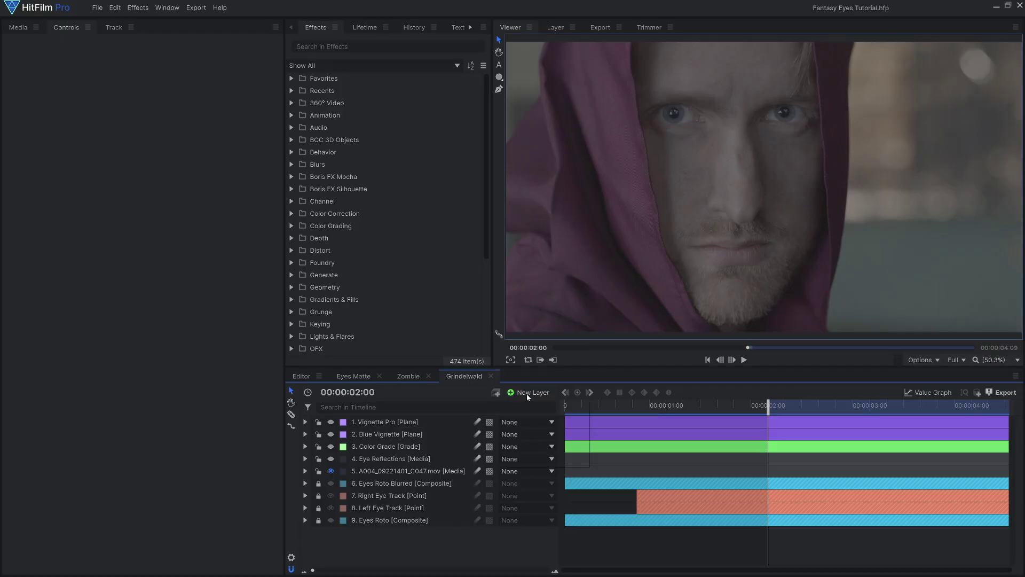
# Step: Add a grade layer below Eye Reflections, parented to Left Eye Track
pyautogui.click(532, 429)
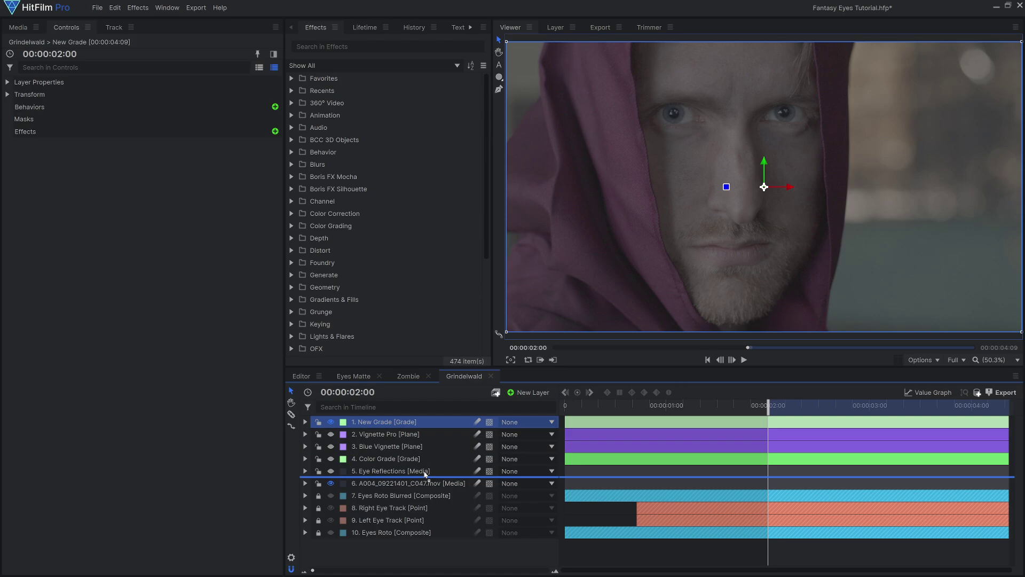
pyautogui.moveTo(428, 477); pyautogui.dragTo(428, 478)
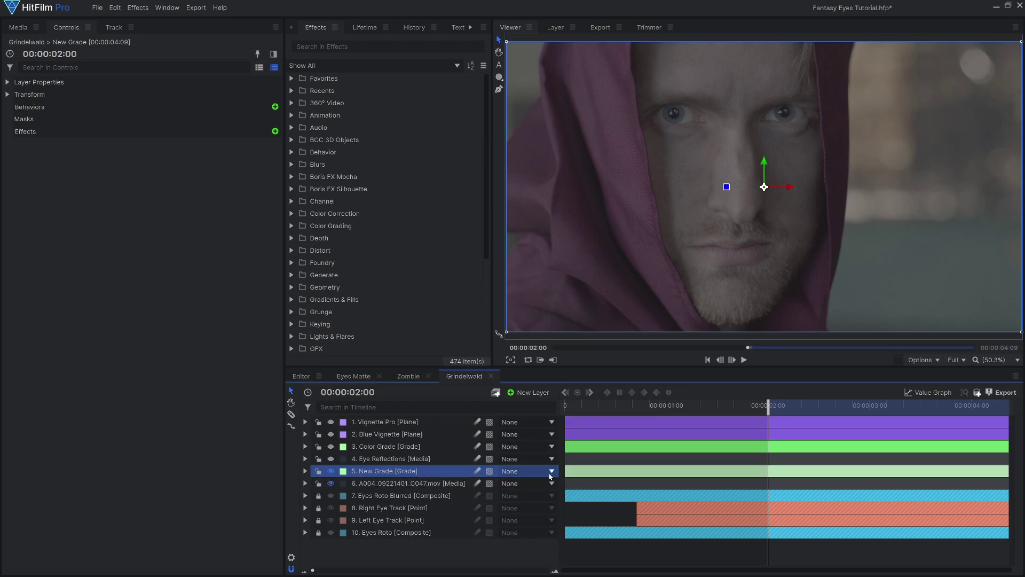
pyautogui.click(551, 472)
pyautogui.click(553, 445)
pyautogui.scroll(2, 690, 149)
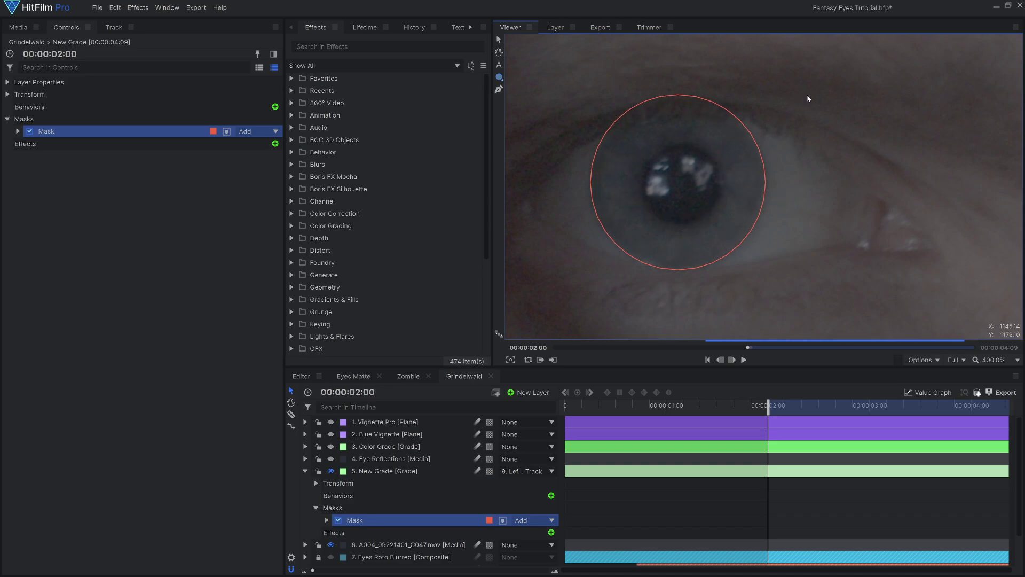
# Step: Fit the ellipse mask to the iris, set contrast 54, blur radius 0, and shift the hue
pyautogui.moveTo(685, 174); pyautogui.dragTo(687, 177)
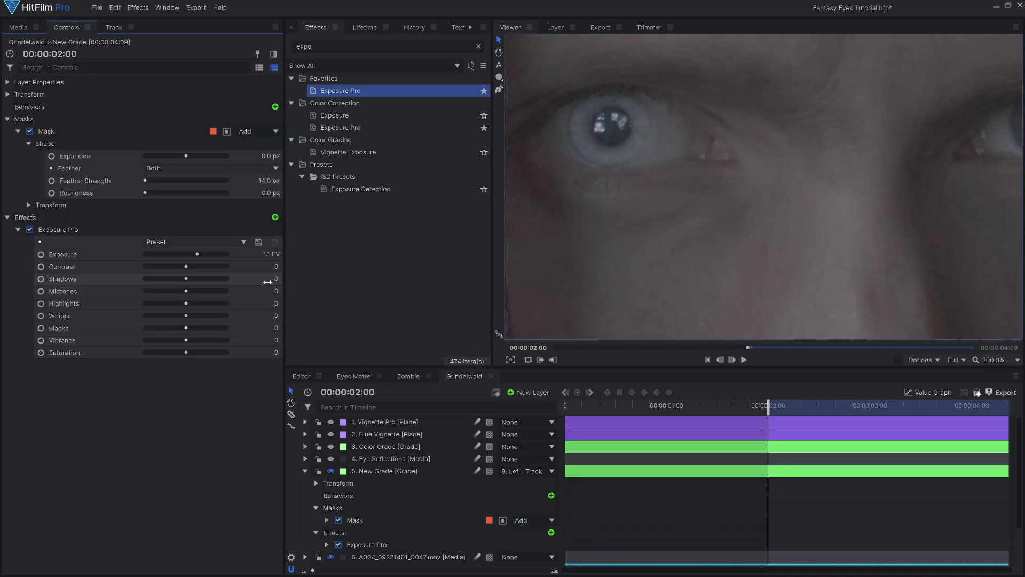
pyautogui.moveTo(199, 266)
pyautogui.mouseDown()
pyautogui.moveTo(209, 268)
pyautogui.moveTo(202, 254)
pyautogui.mouseUp()
pyautogui.click(331, 447)
pyautogui.click(653, 132)
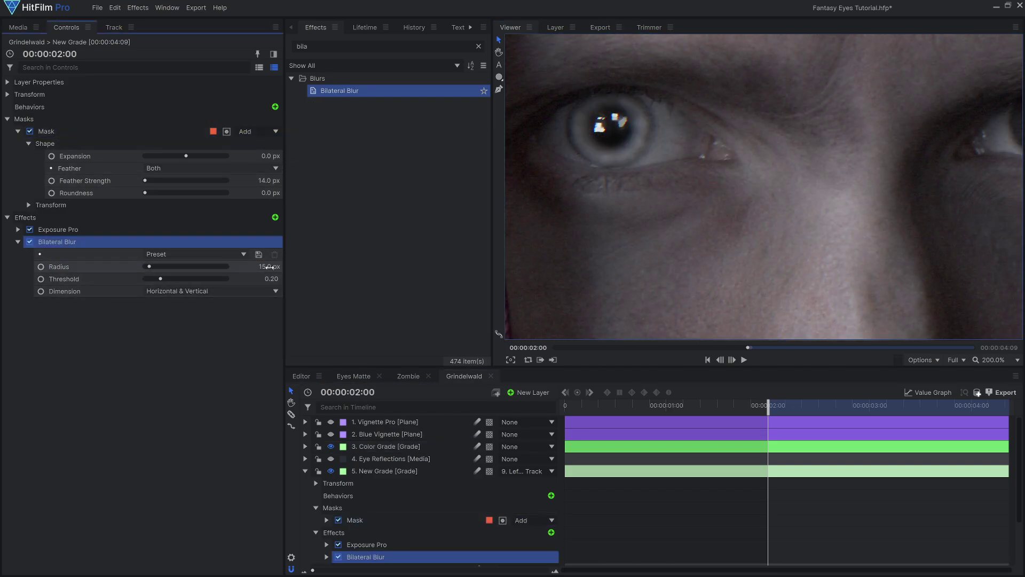
pyautogui.moveTo(270, 267); pyautogui.dragTo(251, 266)
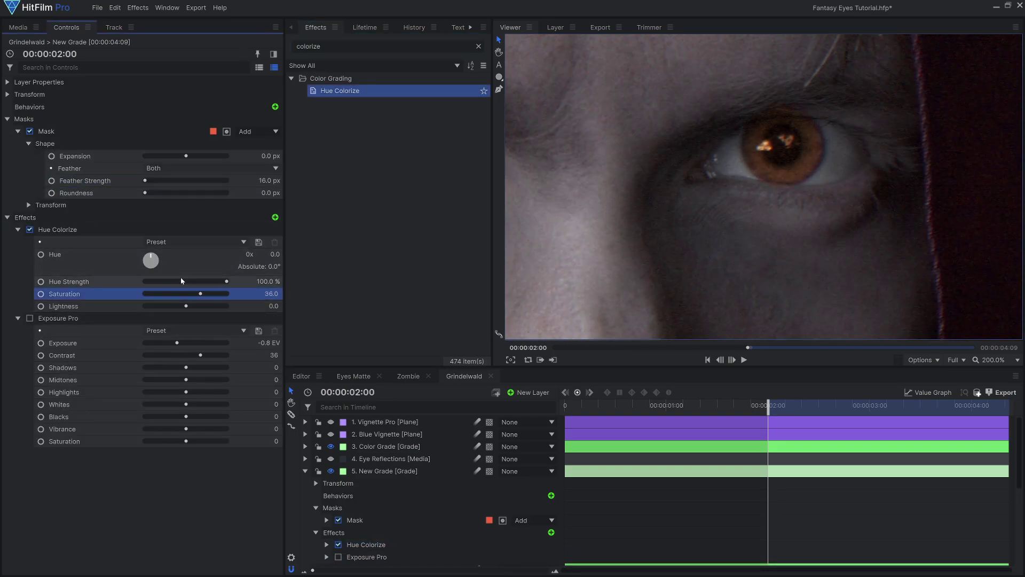
pyautogui.moveTo(150, 260); pyautogui.dragTo(153, 257)
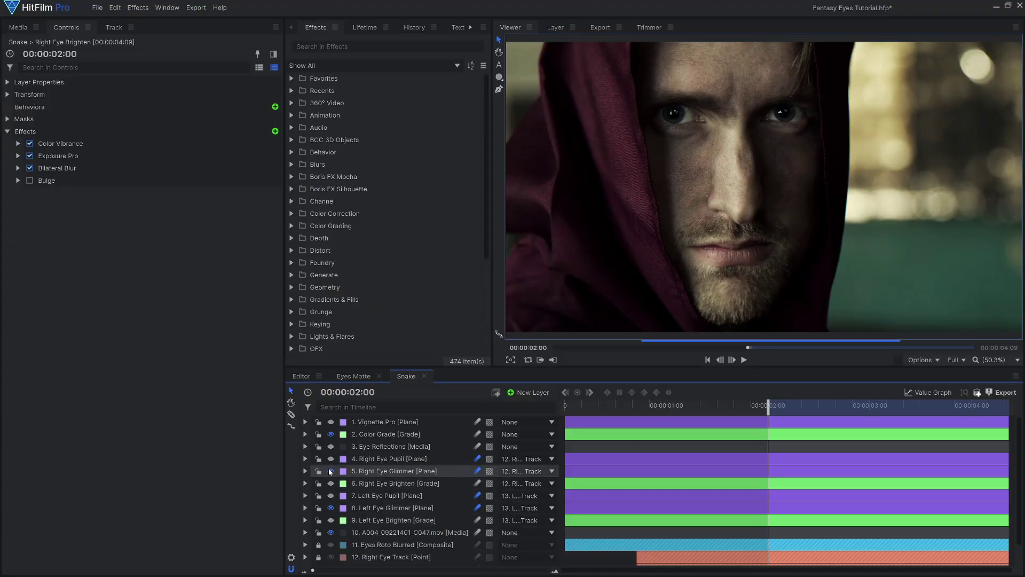
# Step: Show the glimmer and brighten layers and enable Bulge on both Eye Brighten layers
pyautogui.click(330, 471)
pyautogui.click(331, 484)
pyautogui.click(331, 521)
pyautogui.click(404, 521)
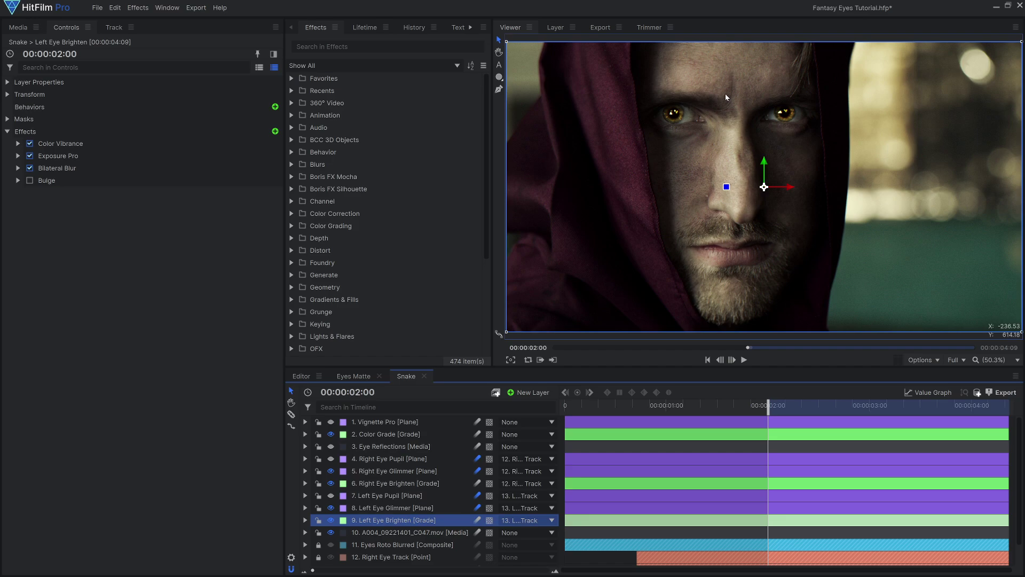
pyautogui.scroll(3, 725, 94)
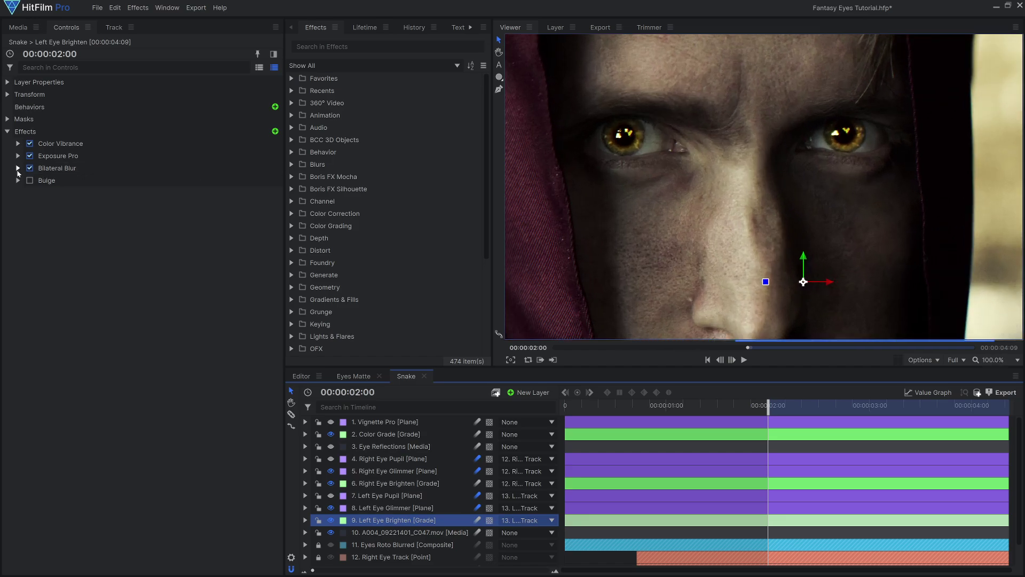
pyautogui.click(18, 181)
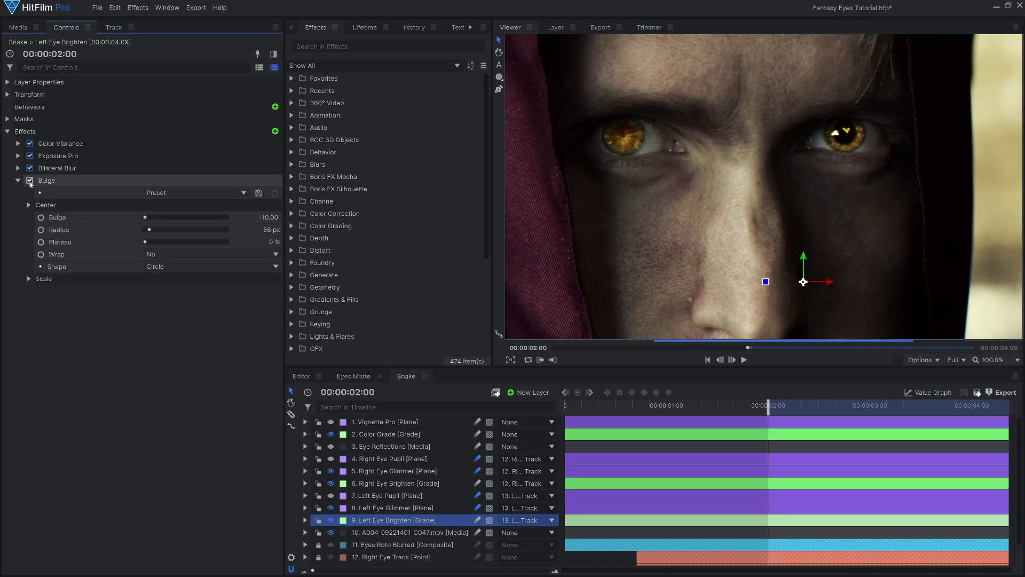
pyautogui.click(64, 180)
pyautogui.click(404, 484)
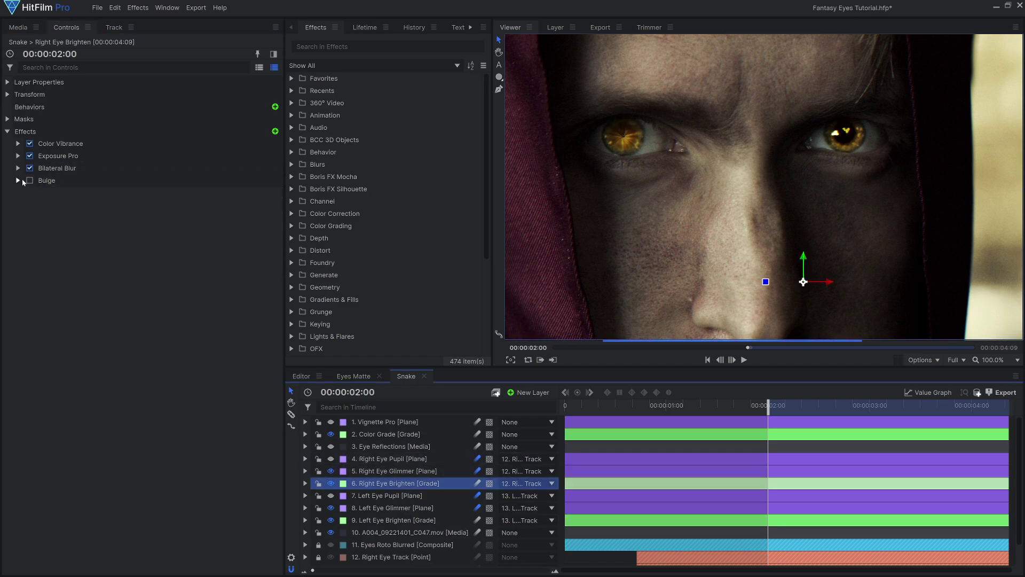
pyautogui.click(29, 180)
# Step: Set Left Eye Pupil's Radial Gradient Elliptical Deformation to -3.00 and view the frame
pyautogui.click(390, 495)
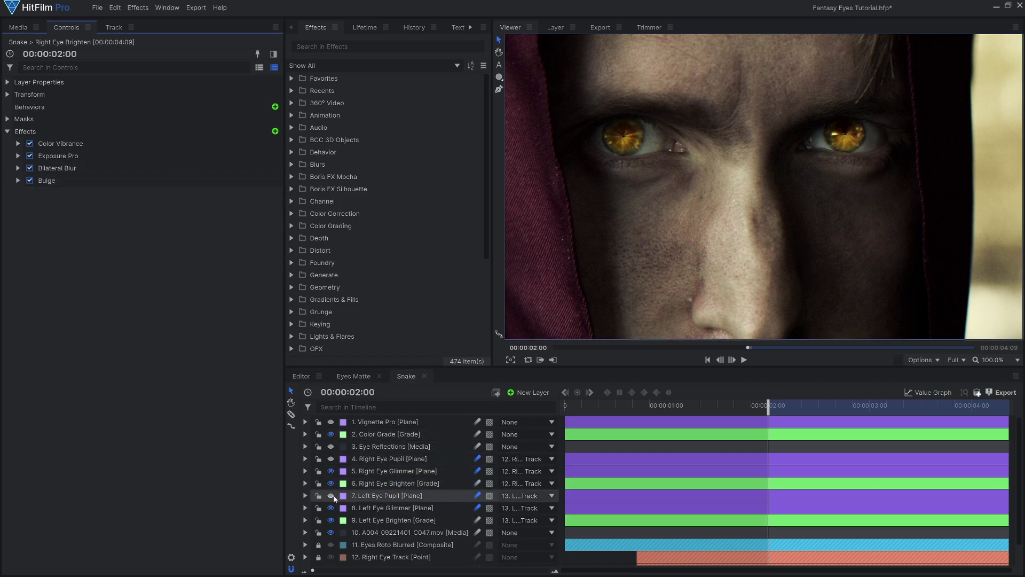
pyautogui.click(239, 353)
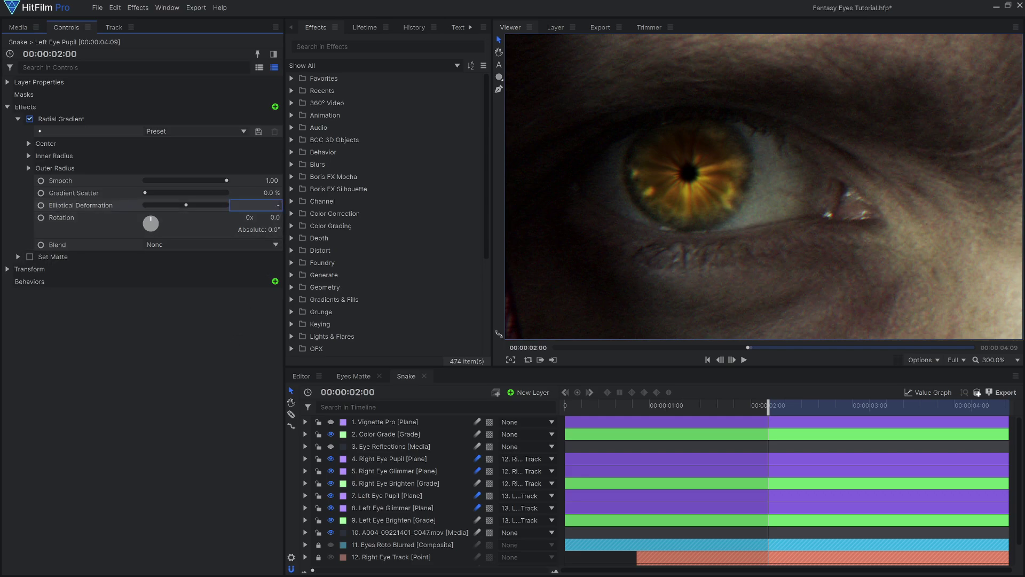
pyautogui.write('0')
pyautogui.press('Return')
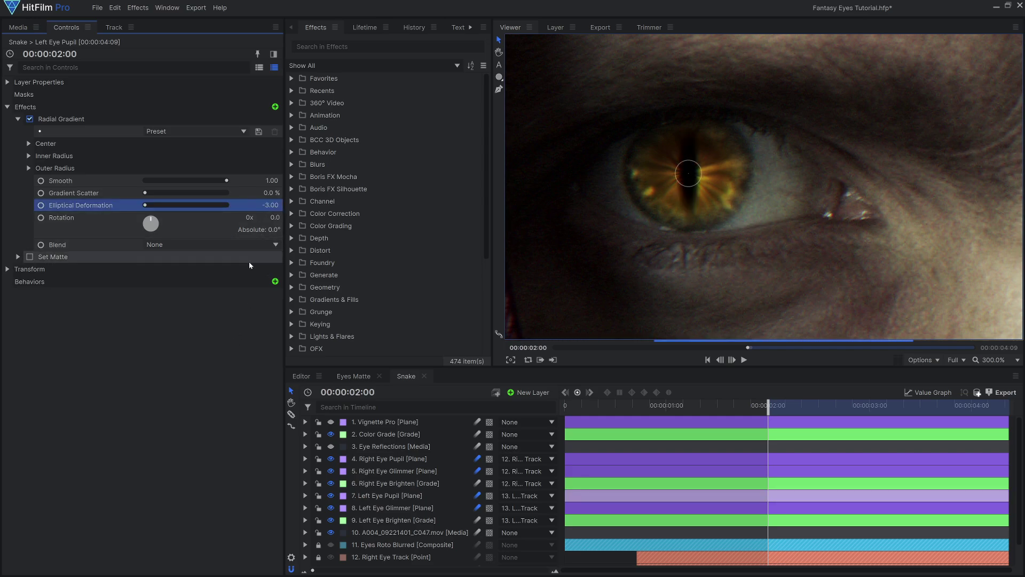
pyautogui.click(209, 302)
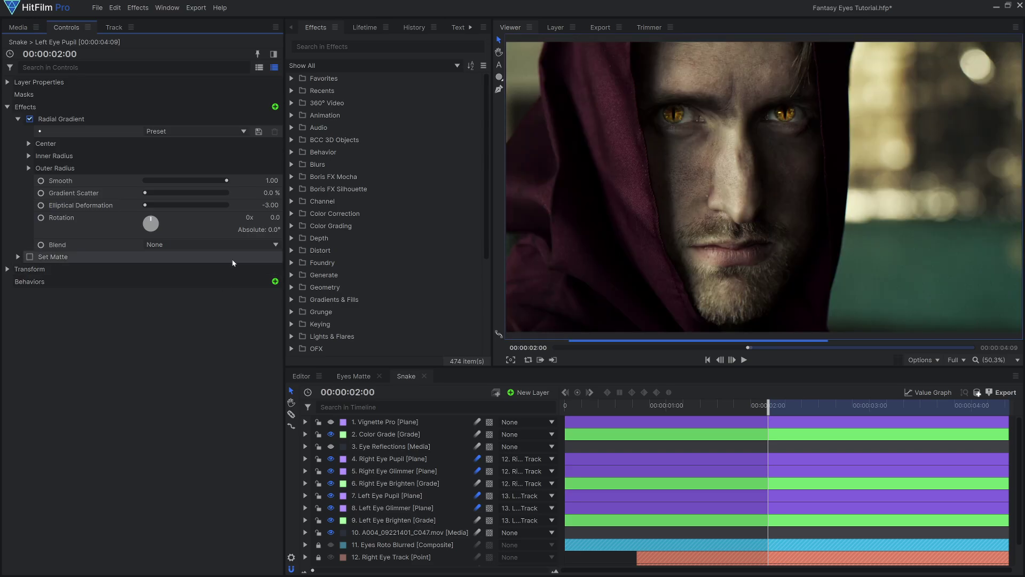